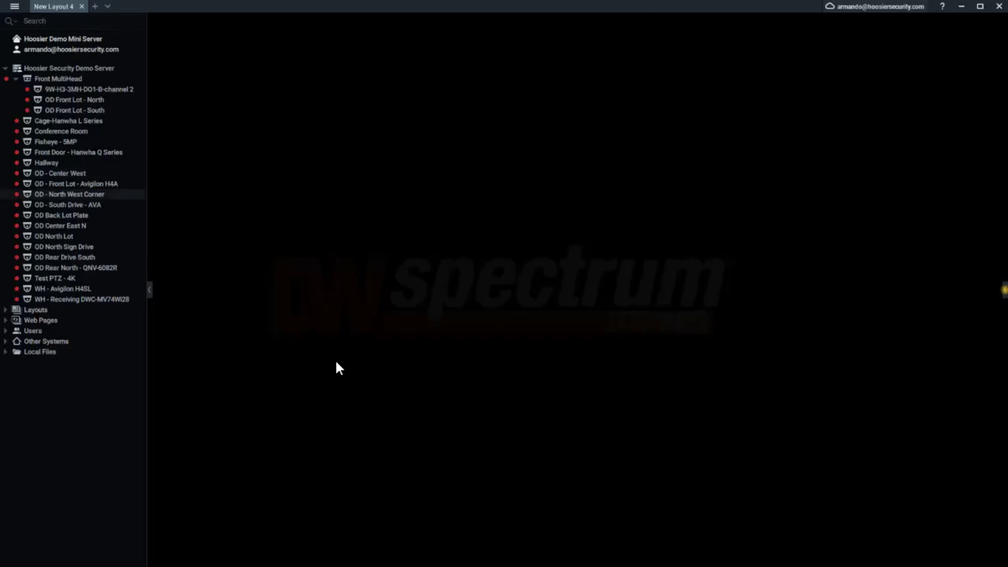
# Add the Cage-Hanwha L Series, Front Door - Hanwha Q Series and OD Front Lot - North feeds.
pyautogui.moveTo(58, 169)
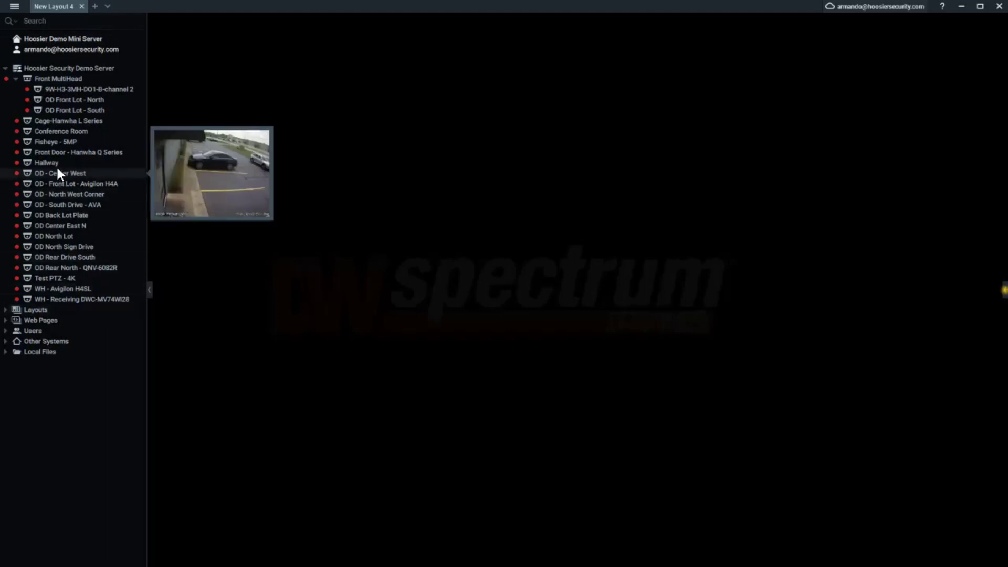
pyautogui.click(40, 124)
pyautogui.doubleClick(41, 125)
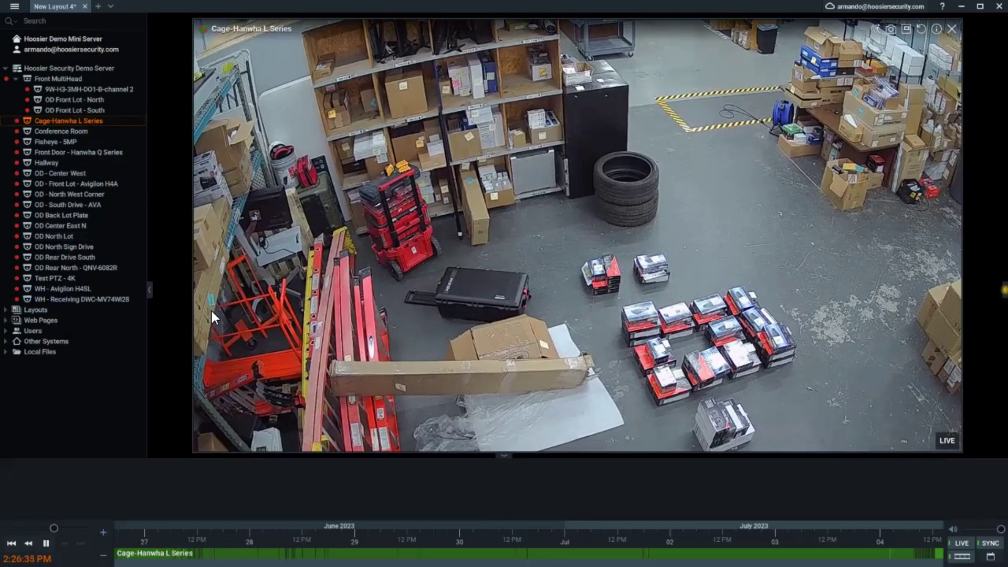
pyautogui.moveTo(52, 132)
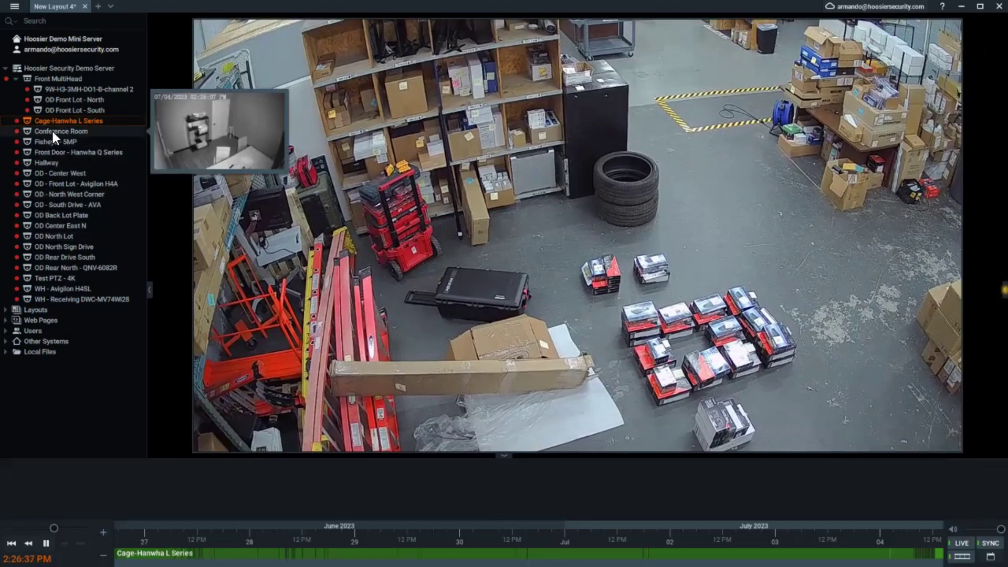
pyautogui.doubleClick(75, 150)
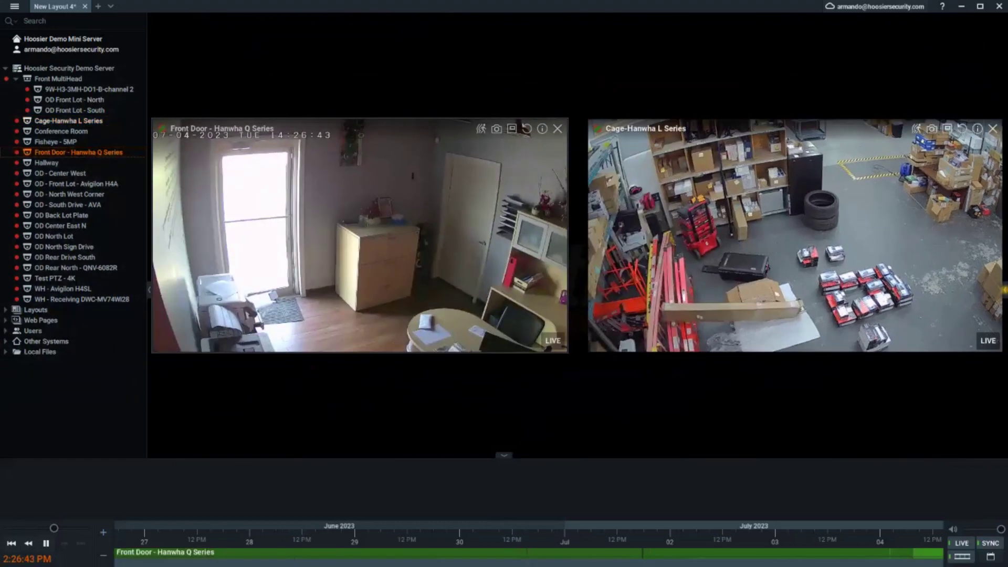
pyautogui.moveTo(74, 121)
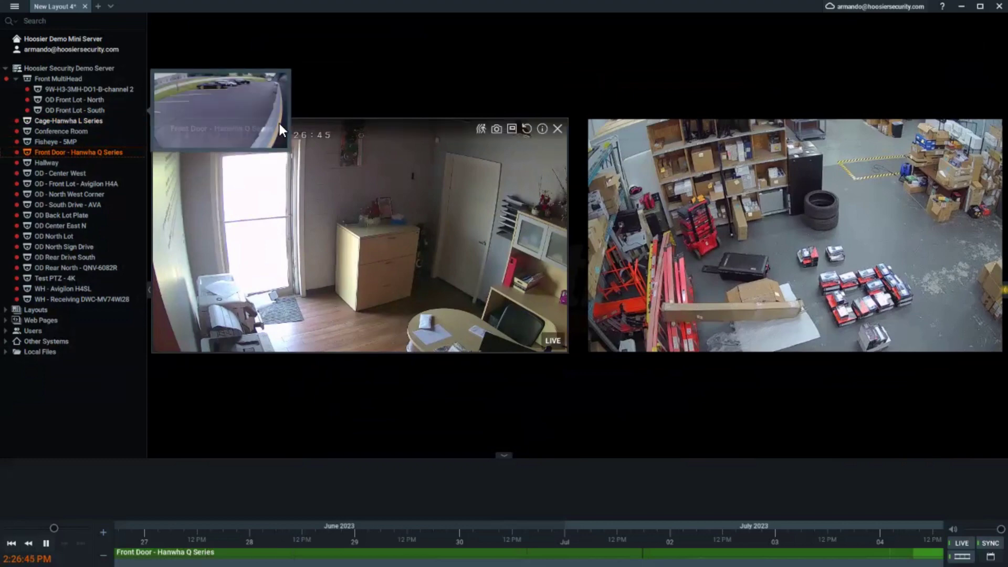
pyautogui.doubleClick(86, 99)
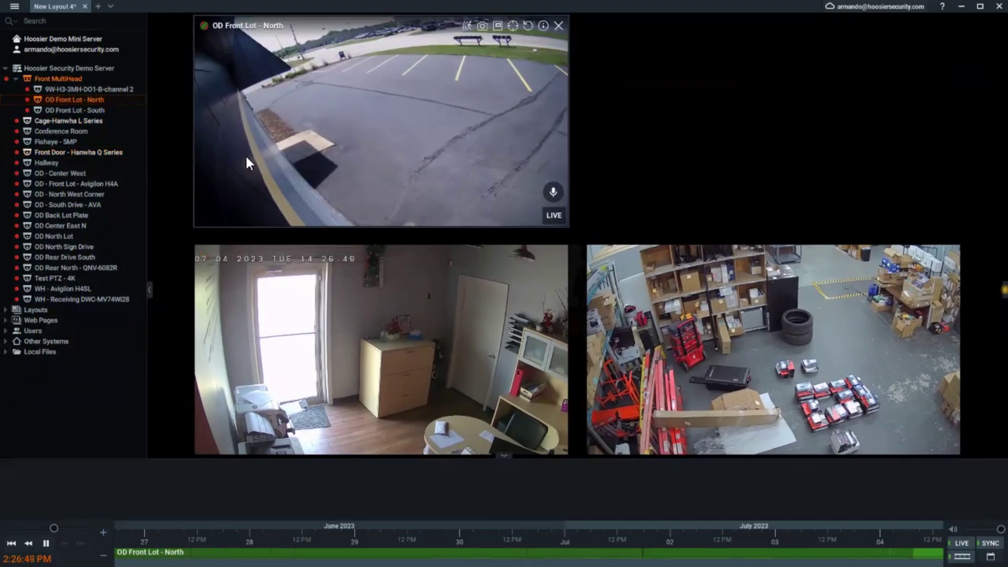
# Add OD - Front Lot - Avigilon H4A, Test PTZ - 4K and OD - South Drive - AVA to the layout.
pyautogui.moveTo(64, 184); pyautogui.dragTo(564, 157)
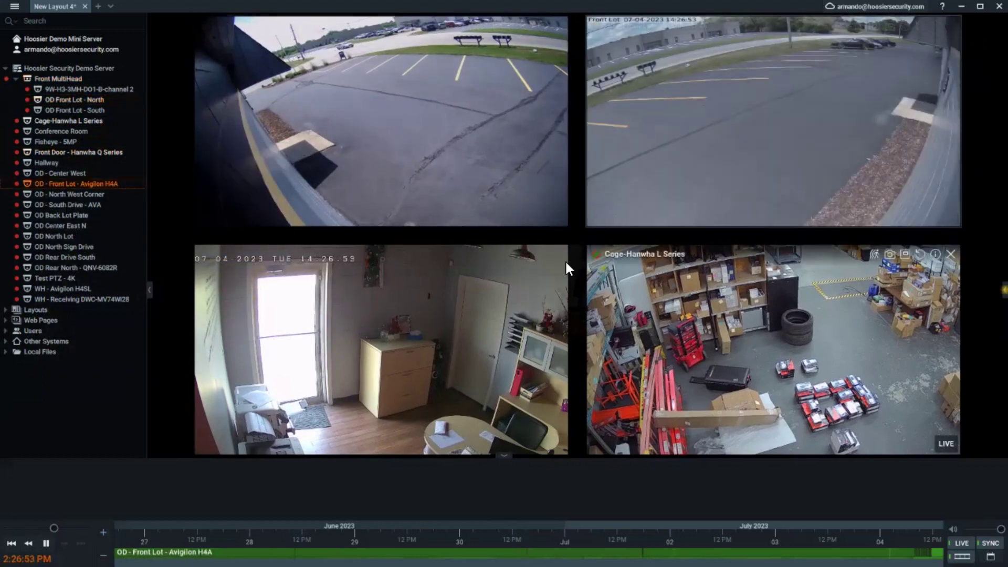
pyautogui.moveTo(58, 278); pyautogui.dragTo(355, 279)
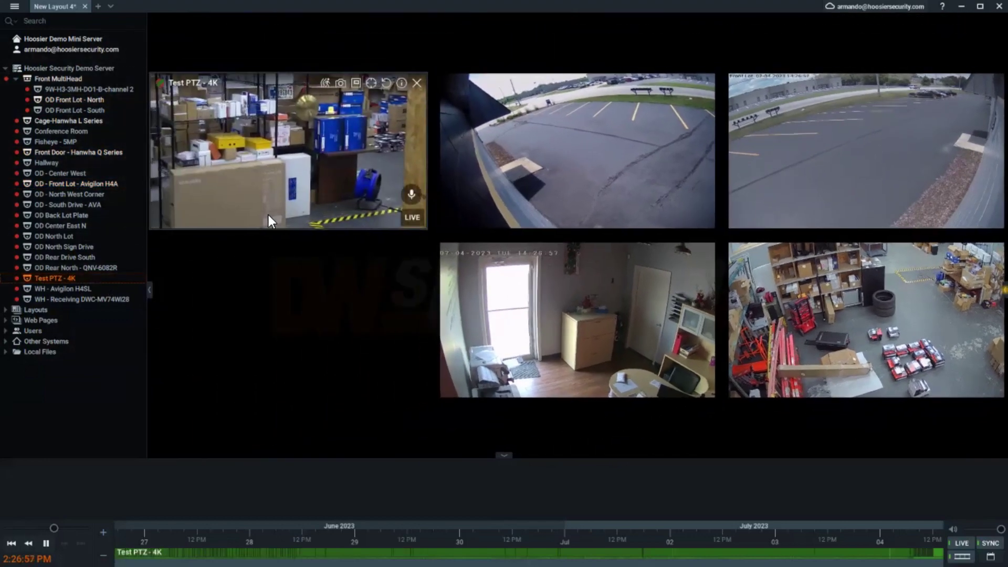
pyautogui.moveTo(74, 299); pyautogui.dragTo(84, 296)
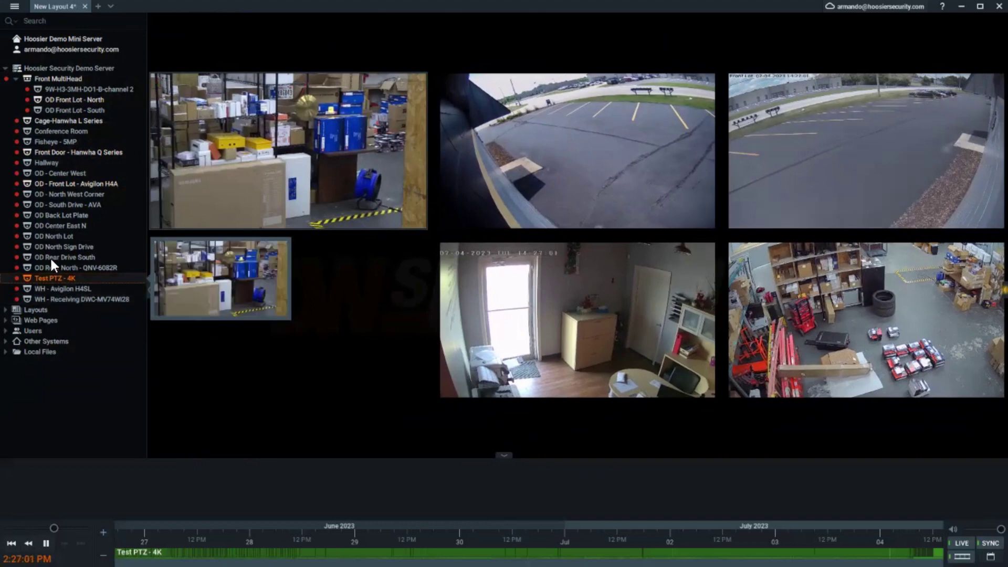
pyautogui.moveTo(62, 209); pyautogui.dragTo(288, 320)
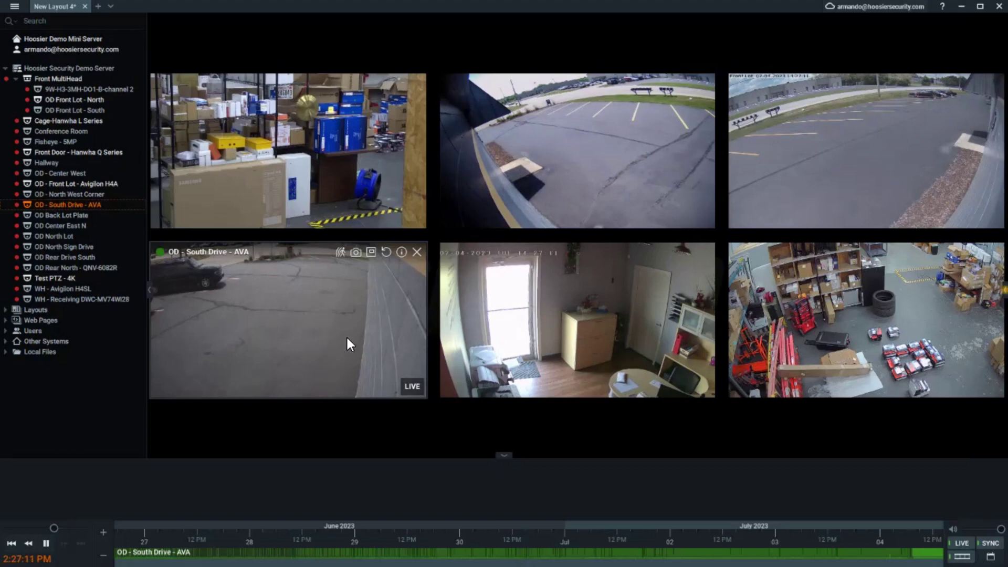
pyautogui.moveTo(52, 217)
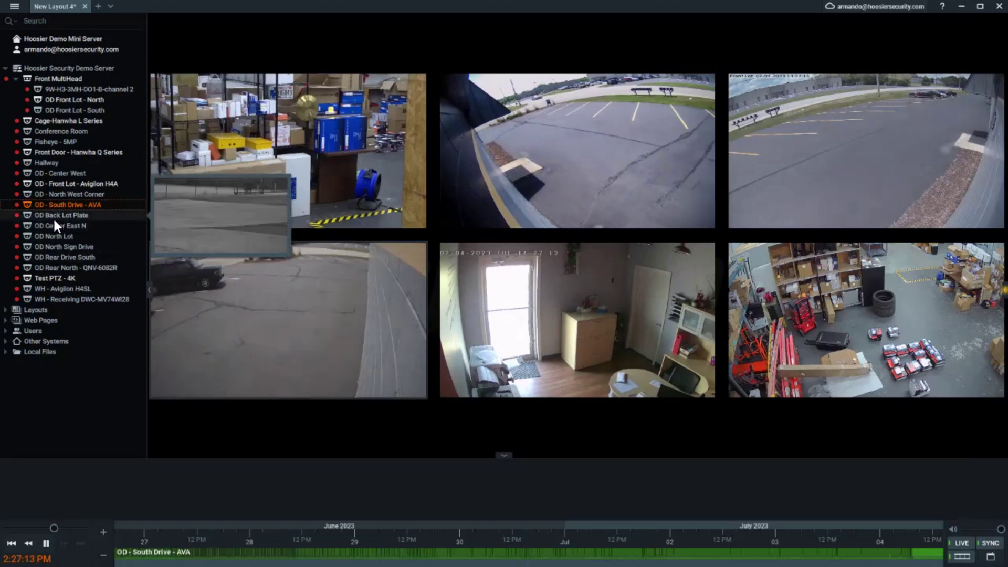
pyautogui.click(53, 164)
# Add the Hallway and Fisheye - 5MP cameras and preview the fisheye feed full-view.
pyautogui.moveTo(53, 164); pyautogui.dragTo(362, 404)
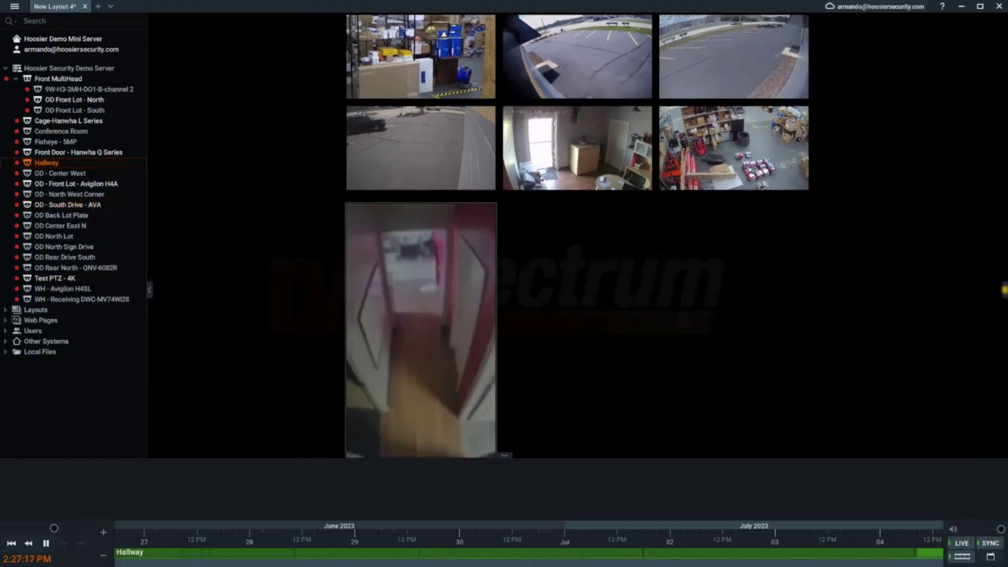
pyautogui.moveTo(50, 120)
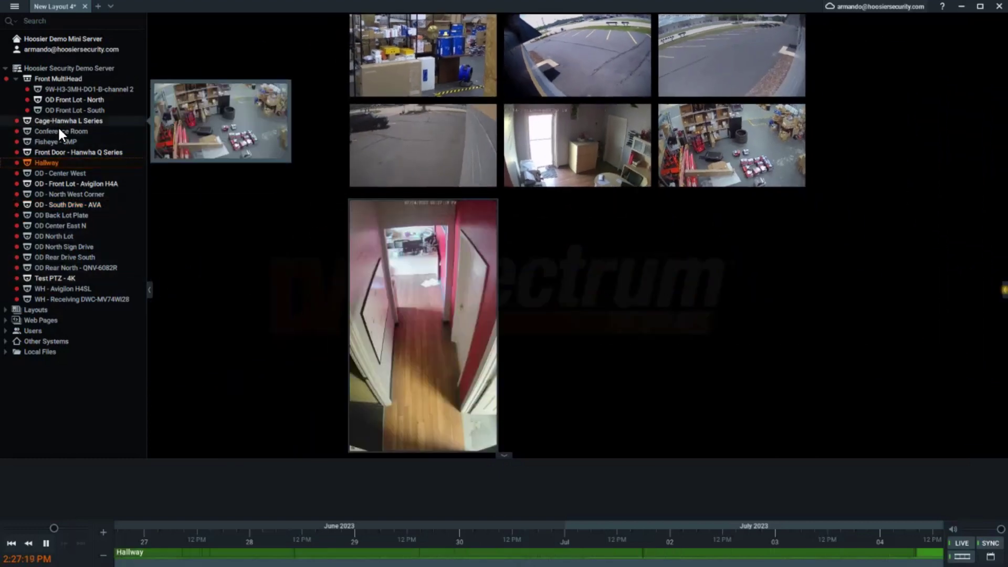
pyautogui.moveTo(58, 140); pyautogui.dragTo(247, 157)
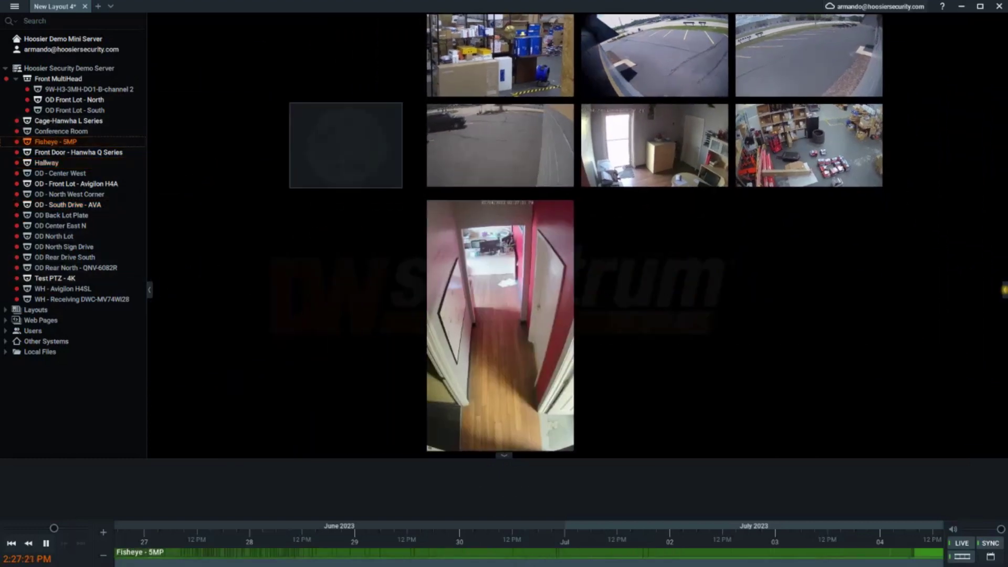
pyautogui.doubleClick(325, 160)
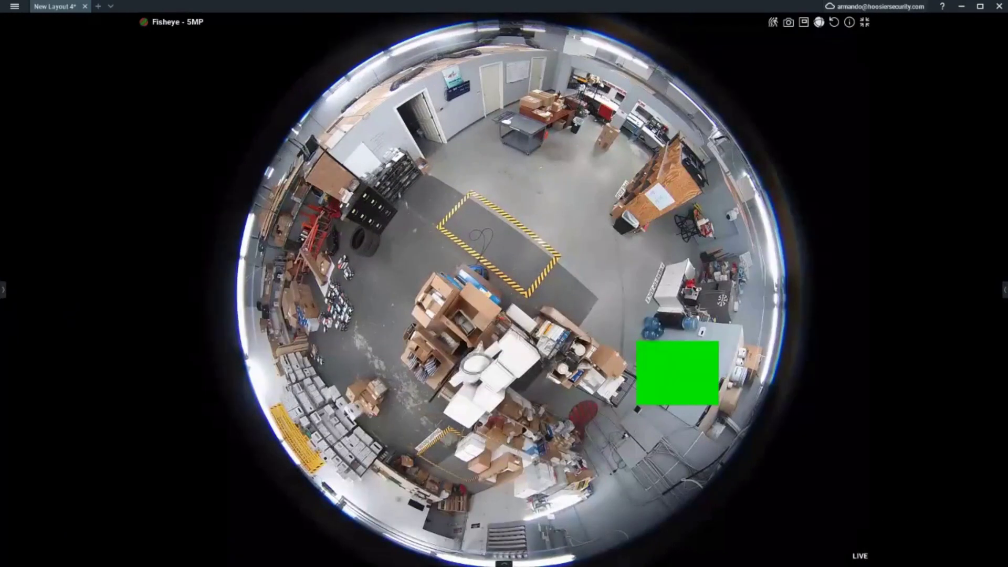
pyautogui.scroll(5, 536, 361)
pyautogui.scroll(-6, 537, 361)
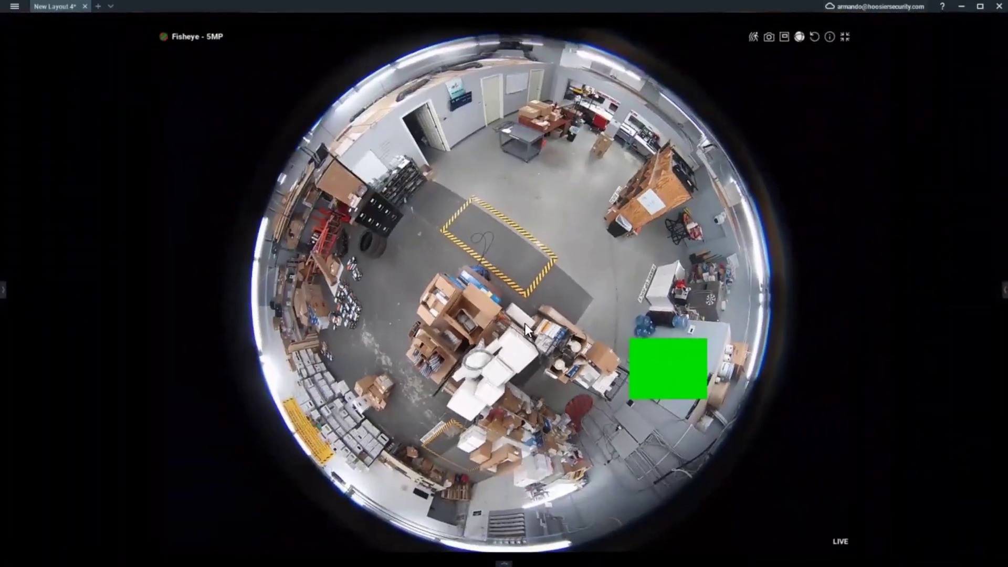
pyautogui.doubleClick(525, 323)
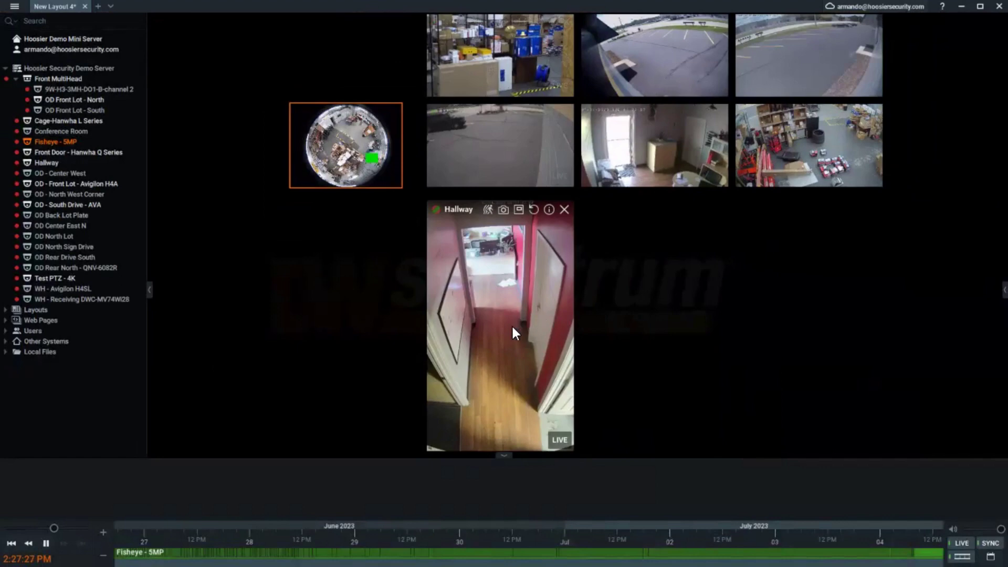
# Preview the Hallway feed, then resize the Fisheye - 5MP tile into a large view.
pyautogui.doubleClick(512, 327)
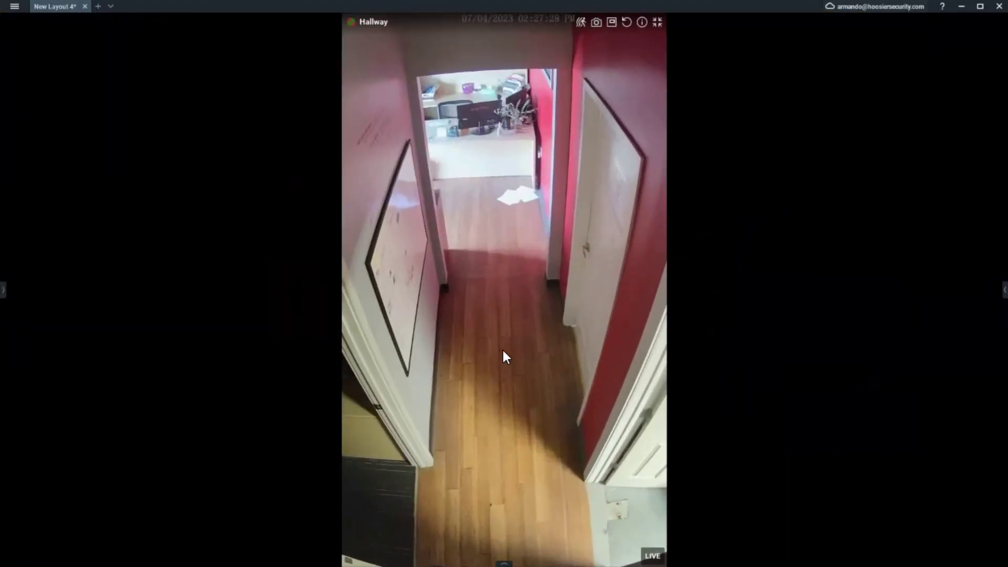
pyautogui.doubleClick(502, 348)
pyautogui.click(333, 168)
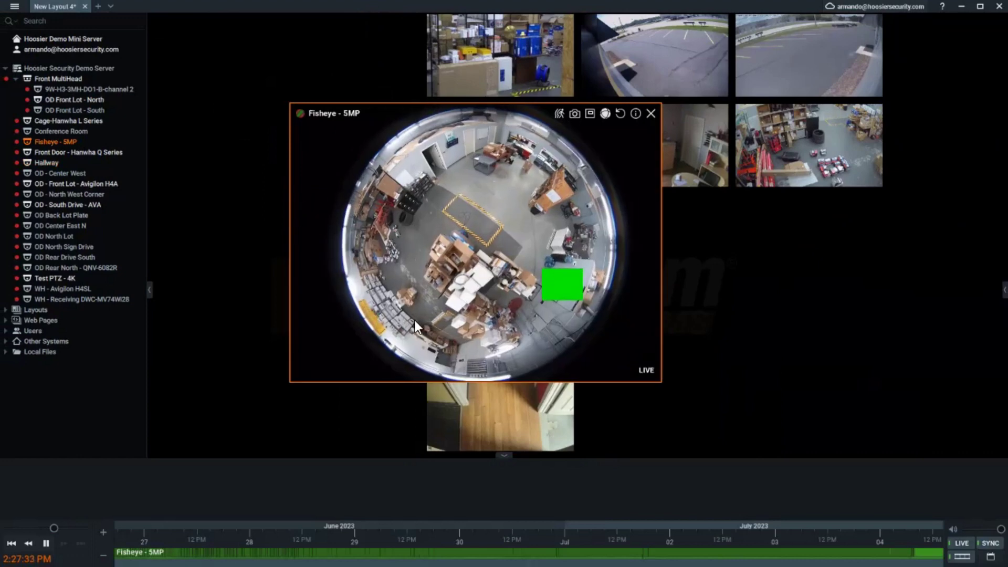
pyautogui.click(278, 309)
pyautogui.moveTo(296, 194); pyautogui.dragTo(105, 247)
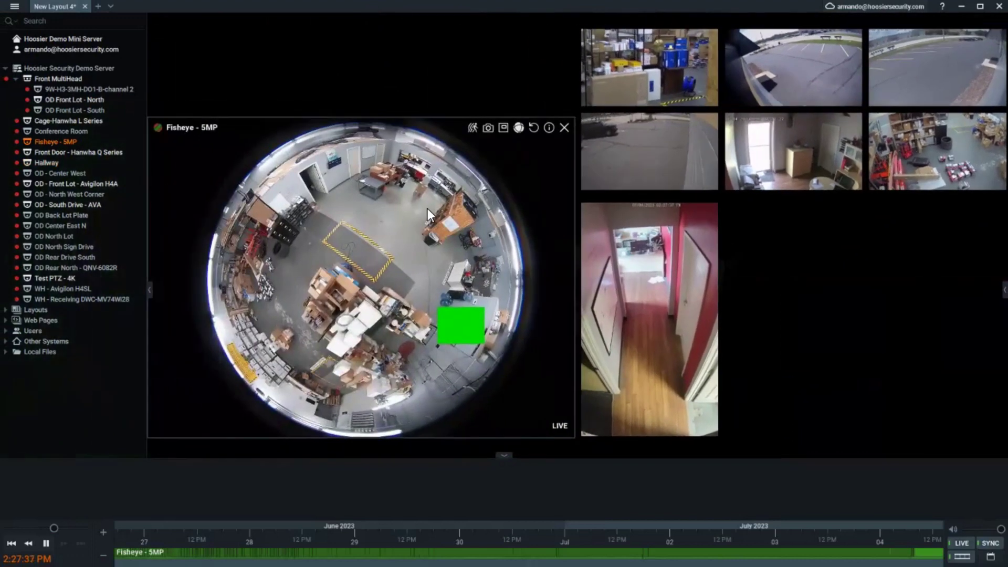
# Reorder the top row: Test PTZ - 4K, OD Front Lot - North, the parking-lot feed, Cage-Hanwha L Series.
pyautogui.moveTo(647, 76); pyautogui.dragTo(153, 78)
pyautogui.moveTo(777, 74); pyautogui.dragTo(368, 91)
pyautogui.moveTo(915, 56); pyautogui.dragTo(503, 63)
pyautogui.moveTo(904, 138); pyautogui.dragTo(660, 53)
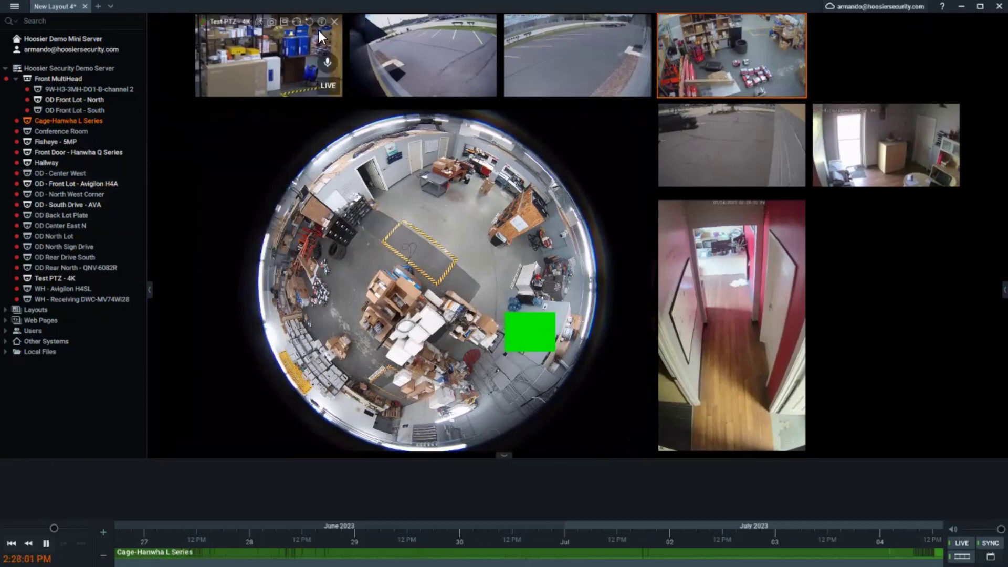
# Remove the Test PTZ - 4K, Fisheye - 5MP, Front Door, Cage-Hanwha L Series and Hallway tiles.
pyautogui.click(334, 22)
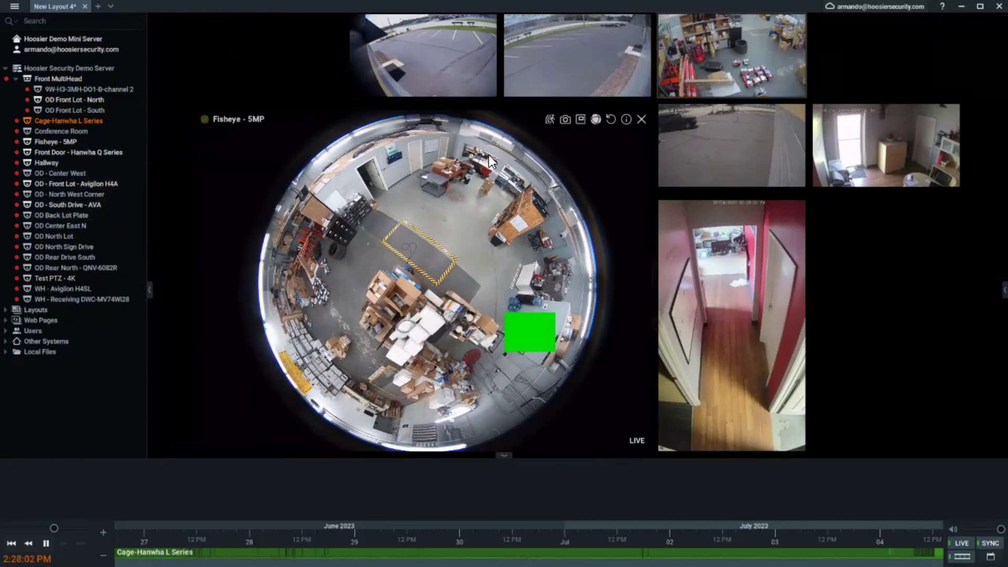
pyautogui.click(645, 117)
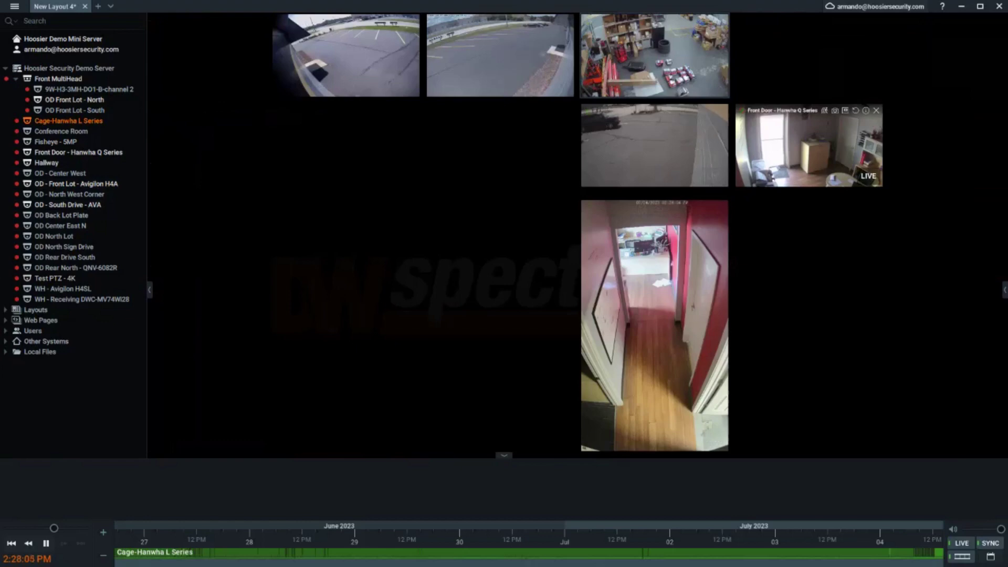
pyautogui.click(876, 110)
pyautogui.click(798, 21)
pyautogui.click(798, 206)
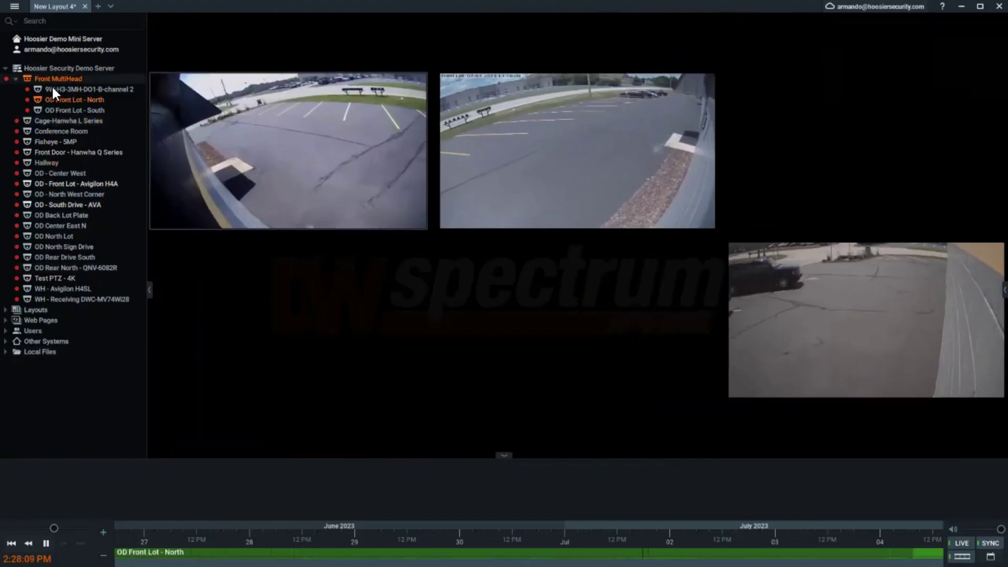
# Add OD - Center West, North West Corner, Back Lot Plate, Center East N and North Lot cameras.
pyautogui.moveTo(62, 174); pyautogui.dragTo(221, 252)
pyautogui.moveTo(53, 196); pyautogui.dragTo(366, 317)
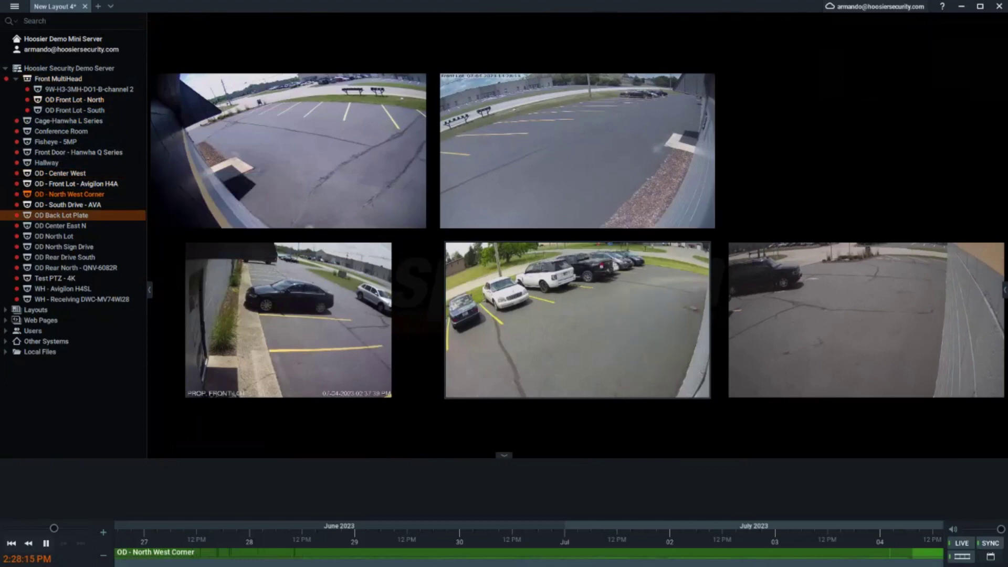
pyautogui.doubleClick(61, 215)
pyautogui.moveTo(53, 226); pyautogui.dragTo(253, 49)
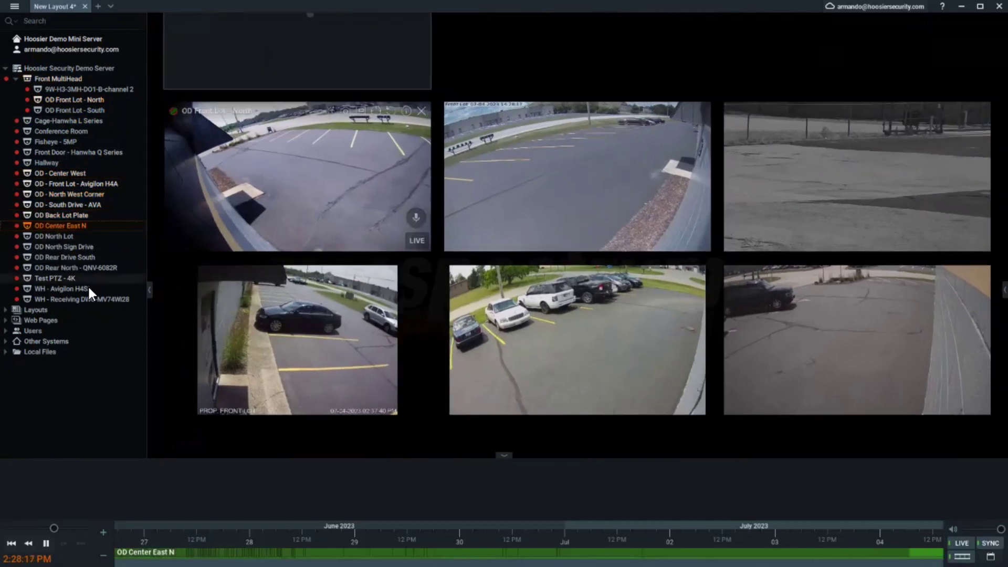
pyautogui.moveTo(55, 238); pyautogui.dragTo(524, 84)
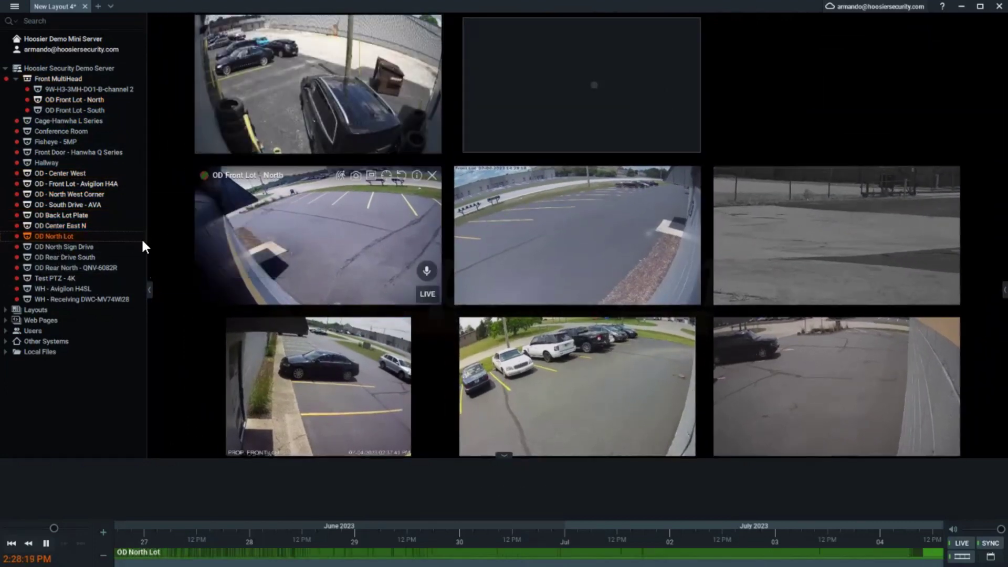
# Add OD North Sign Drive through OD Rear North - QNV-6082R to the layout as a group.
pyautogui.click(79, 245)
pyautogui.keyDown('shift'); pyautogui.click(67, 268); pyautogui.keyUp('shift')
pyautogui.moveTo(245, 254); pyautogui.dragTo(774, 89)
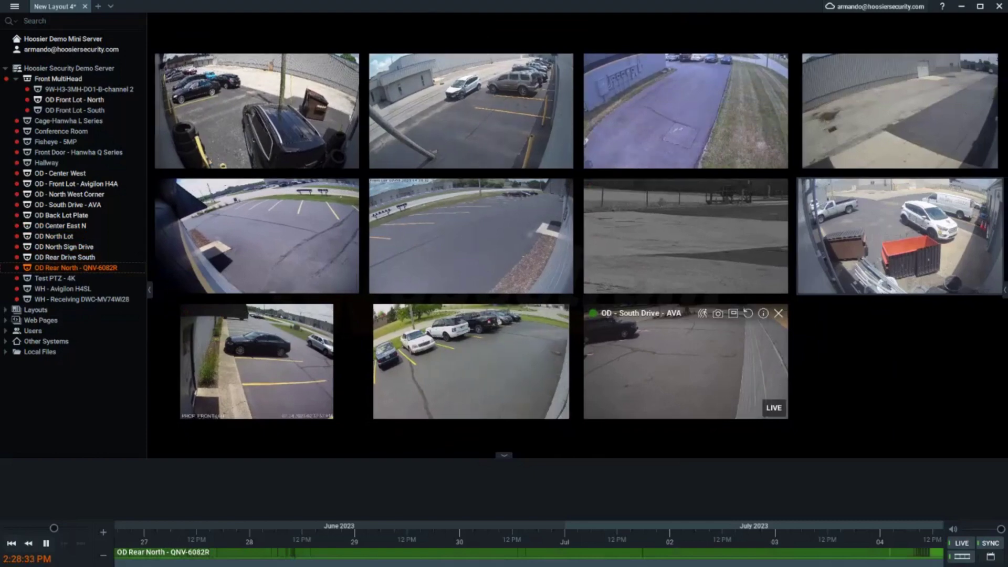
# Select nine camera tiles together and shift them to the left side of the layout.
pyautogui.scroll(-3, 677, 335)
pyautogui.click(887, 244)
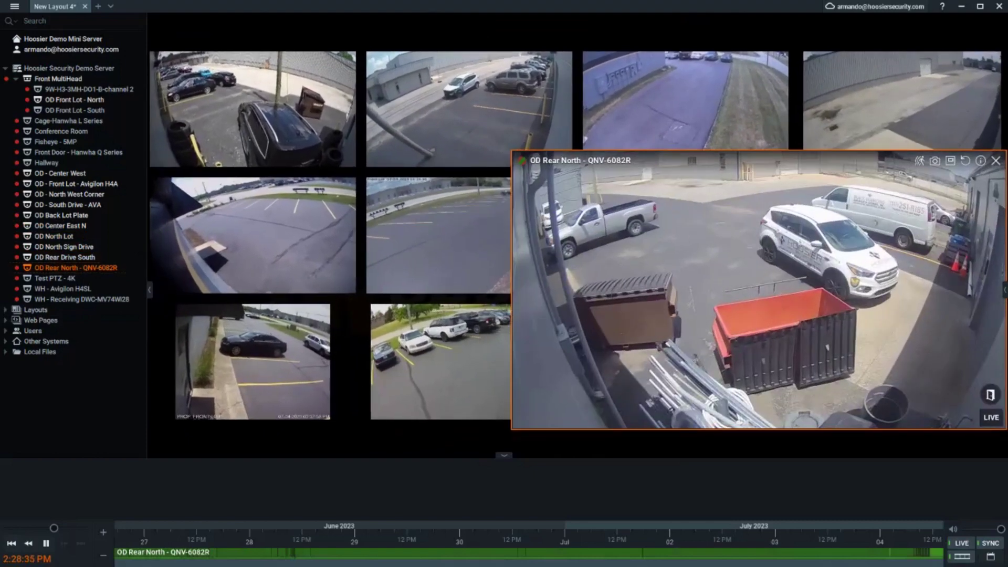
pyautogui.click(887, 257)
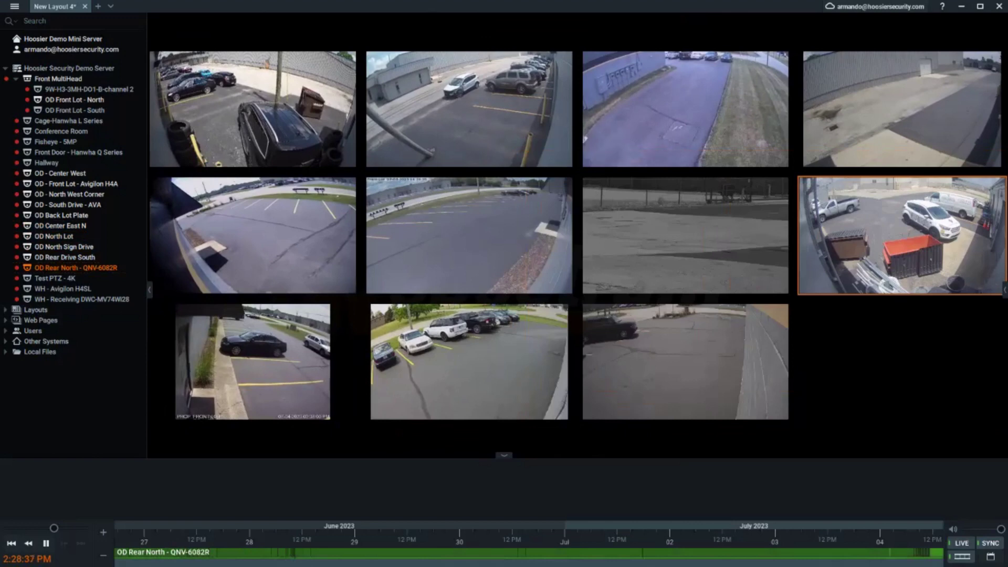
pyautogui.moveTo(892, 294); pyautogui.dragTo(892, 396)
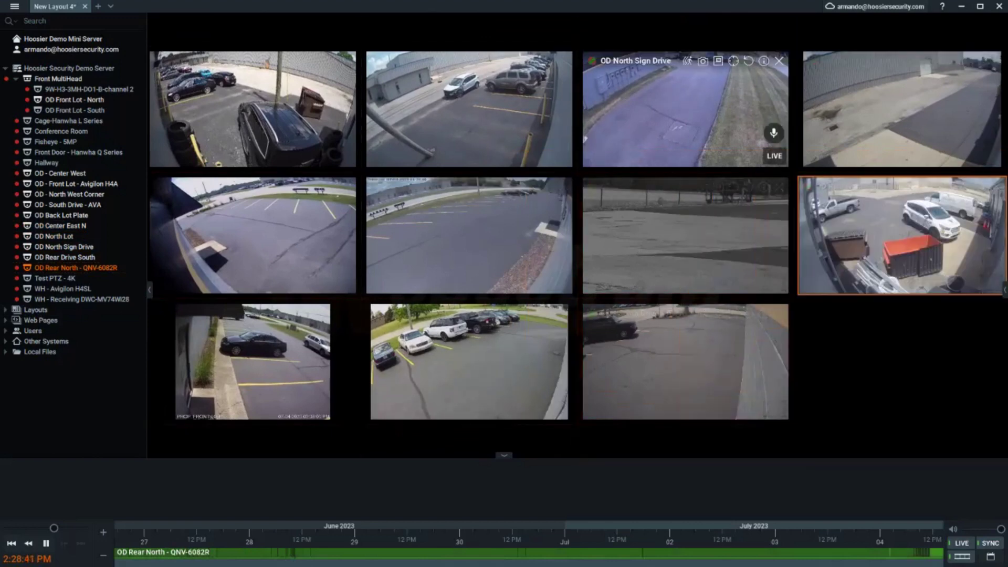
pyautogui.moveTo(696, 439); pyautogui.dragTo(269, 78)
pyautogui.moveTo(514, 97); pyautogui.dragTo(48, 93)
# Enlarge OD Rear North and OD Rear Drive South to about three times size.
pyautogui.click(987, 235)
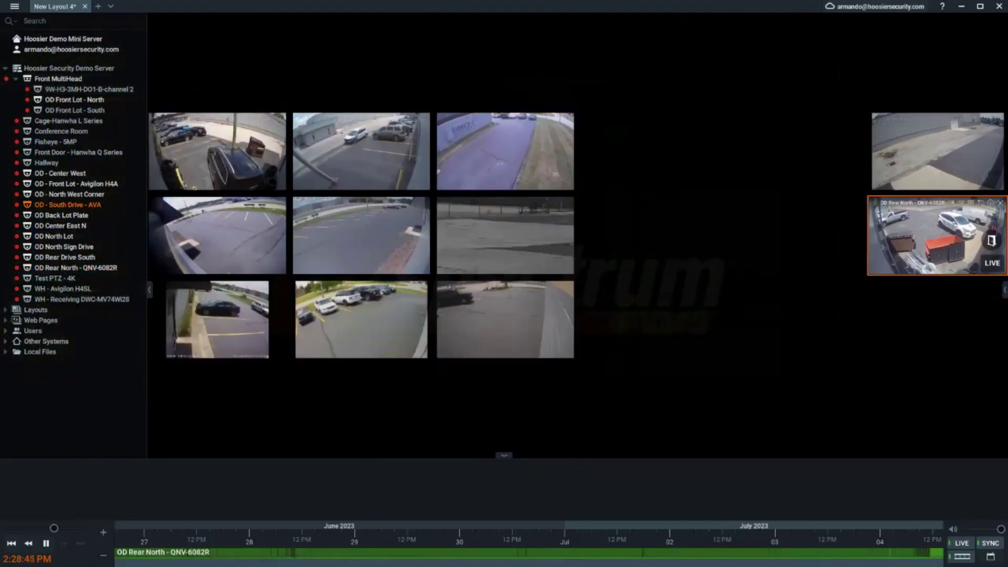
pyautogui.click(860, 79)
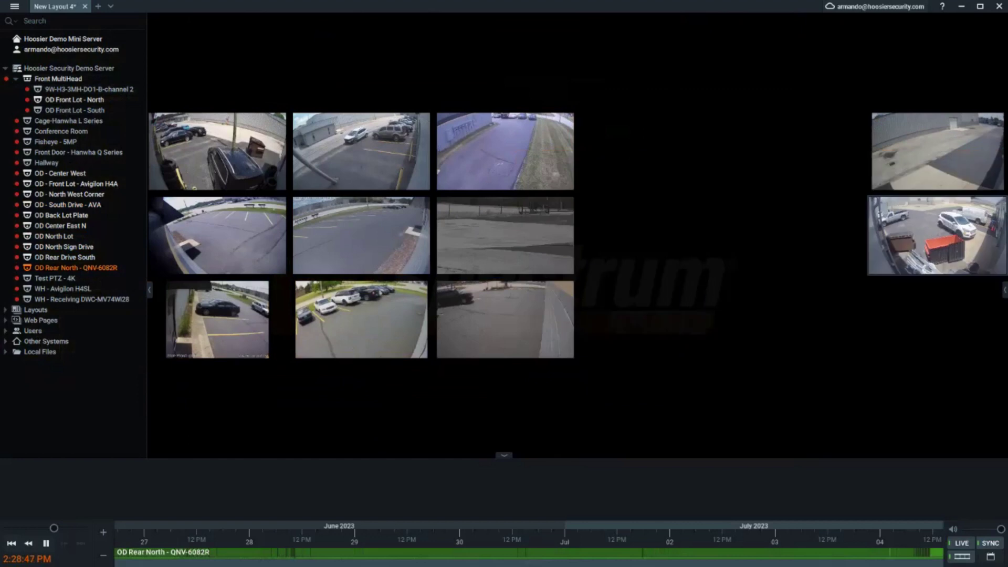
pyautogui.moveTo(869, 273); pyautogui.dragTo(642, 402)
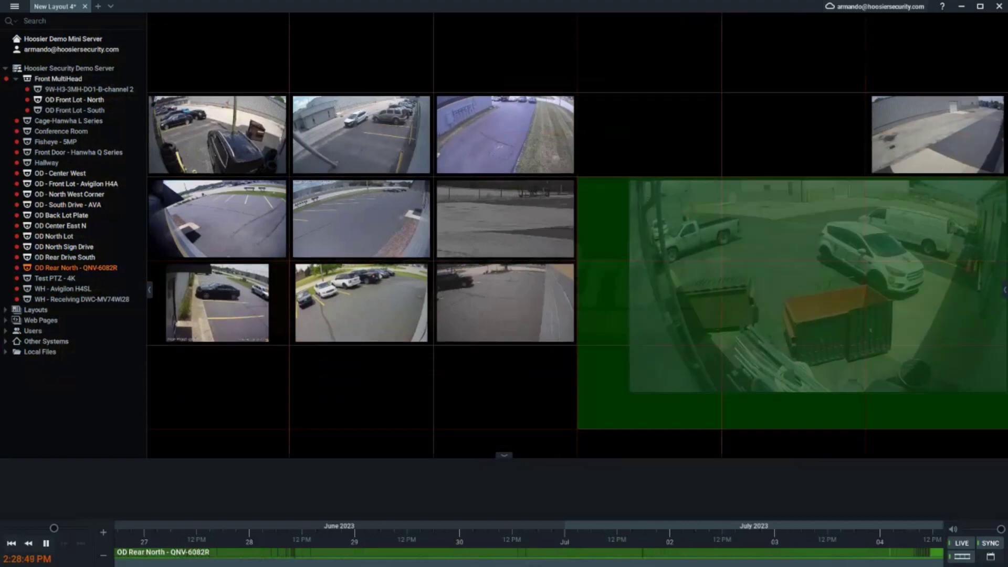
pyautogui.moveTo(938, 111); pyautogui.dragTo(656, 109)
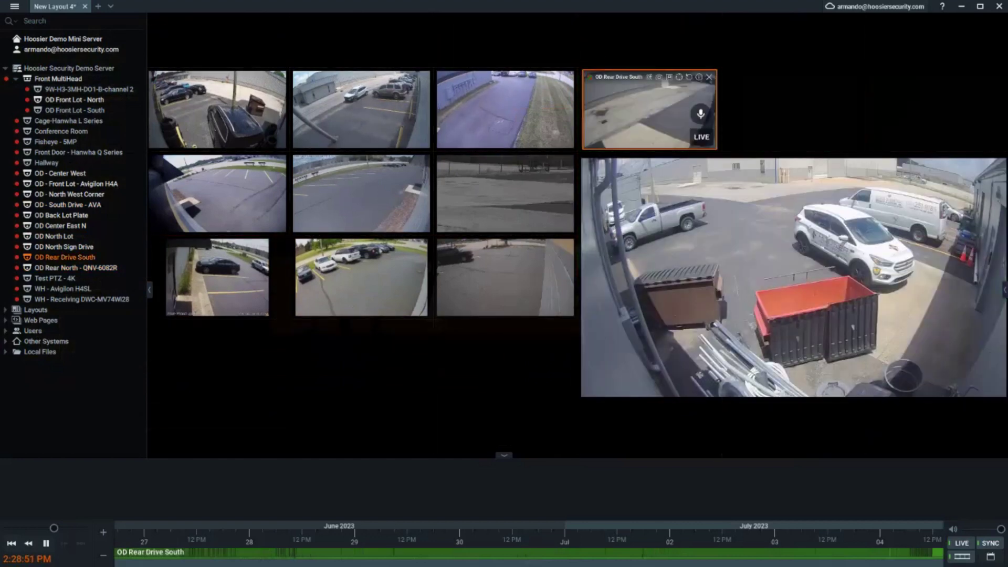
pyautogui.moveTo(716, 71); pyautogui.dragTo(987, 21)
# Stack North Sign Drive, a parking-lot view, Back Lot Plate and South Drive in the middle column.
pyautogui.moveTo(505, 193); pyautogui.dragTo(527, 33)
pyautogui.moveTo(354, 210); pyautogui.dragTo(483, 131)
pyautogui.moveTo(481, 270); pyautogui.dragTo(482, 198)
pyautogui.moveTo(498, 336); pyautogui.dragTo(507, 262)
pyautogui.moveTo(378, 353); pyautogui.dragTo(499, 356)
pyautogui.moveTo(367, 283); pyautogui.dragTo(513, 422)
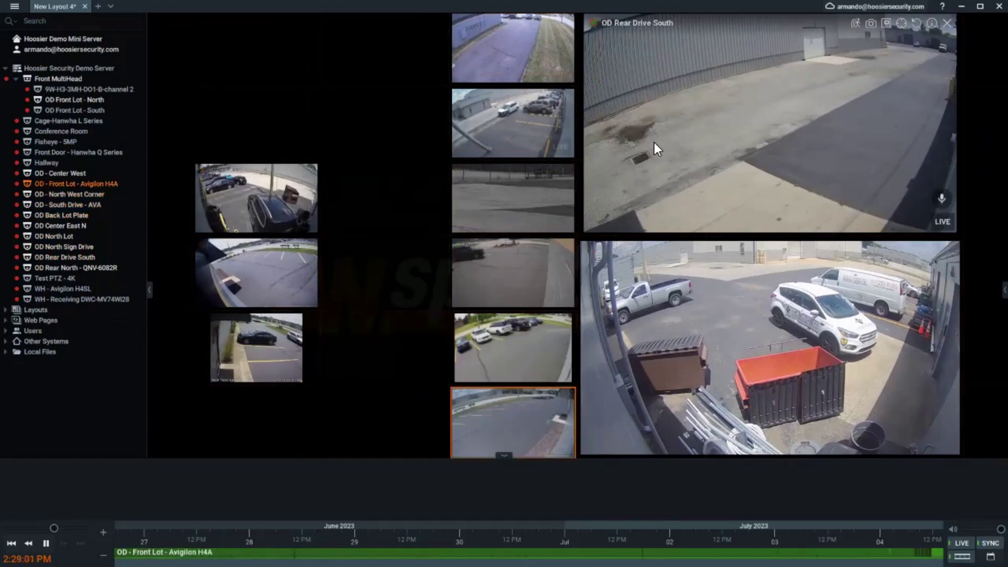
# Put OD Center East N top-left at 2x2 and enlarge OD Front Lot - North below it.
pyautogui.moveTo(241, 207); pyautogui.dragTo(255, 55)
pyautogui.moveTo(318, 86); pyautogui.dragTo(409, 151)
pyautogui.moveTo(276, 267); pyautogui.dragTo(279, 199)
pyautogui.moveTo(325, 237); pyautogui.dragTo(420, 309)
# Resize the OD - Center West tile in the lower-left cell.
pyautogui.click(264, 354)
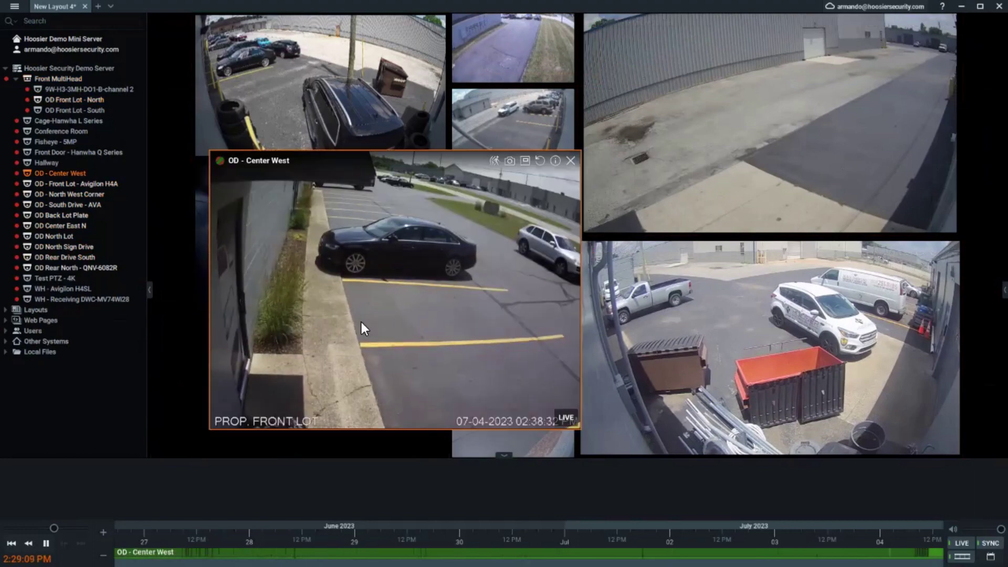
pyautogui.click(362, 326)
pyautogui.moveTo(307, 366); pyautogui.dragTo(450, 458)
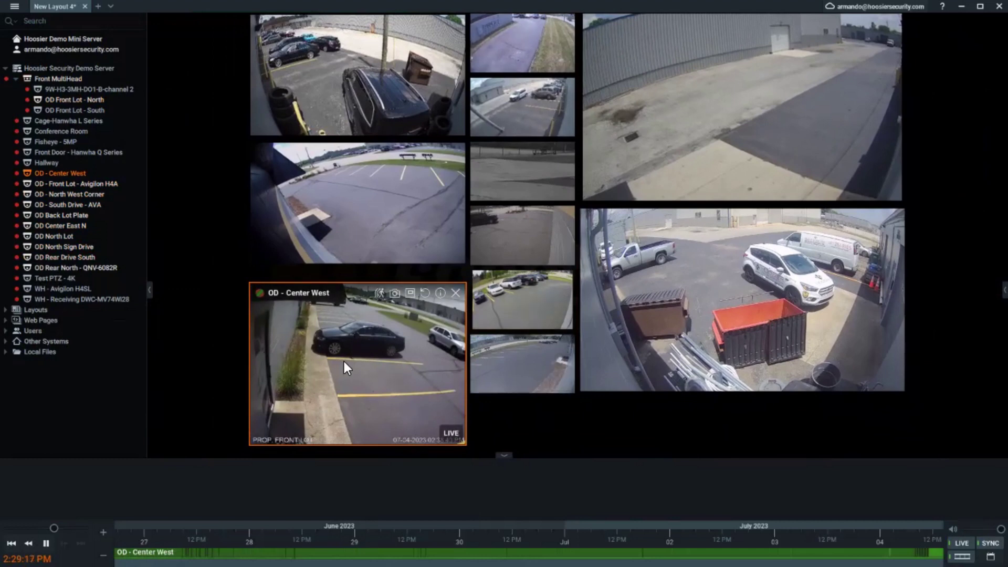
pyautogui.moveTo(461, 362); pyautogui.dragTo(413, 363)
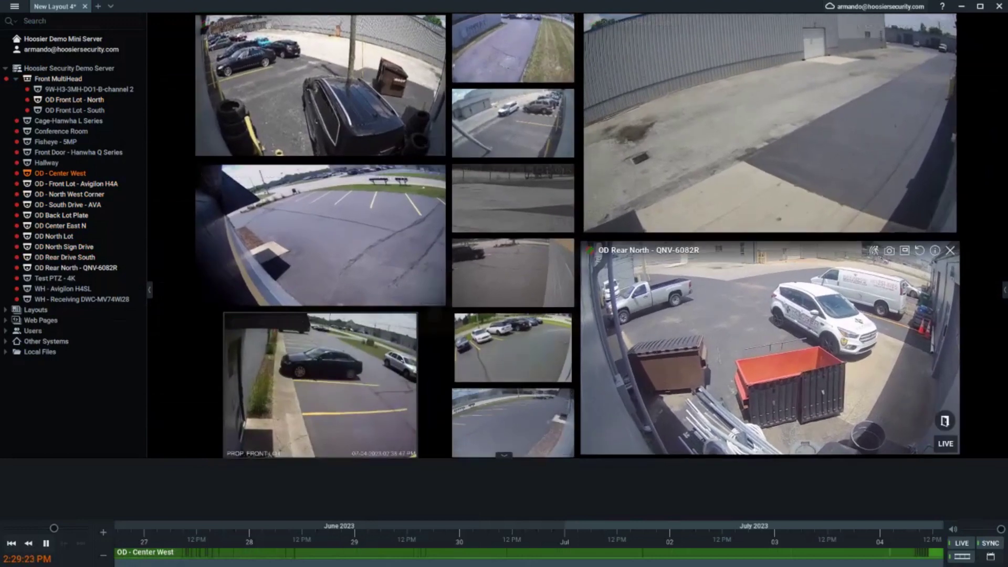
pyautogui.moveTo(331, 321)
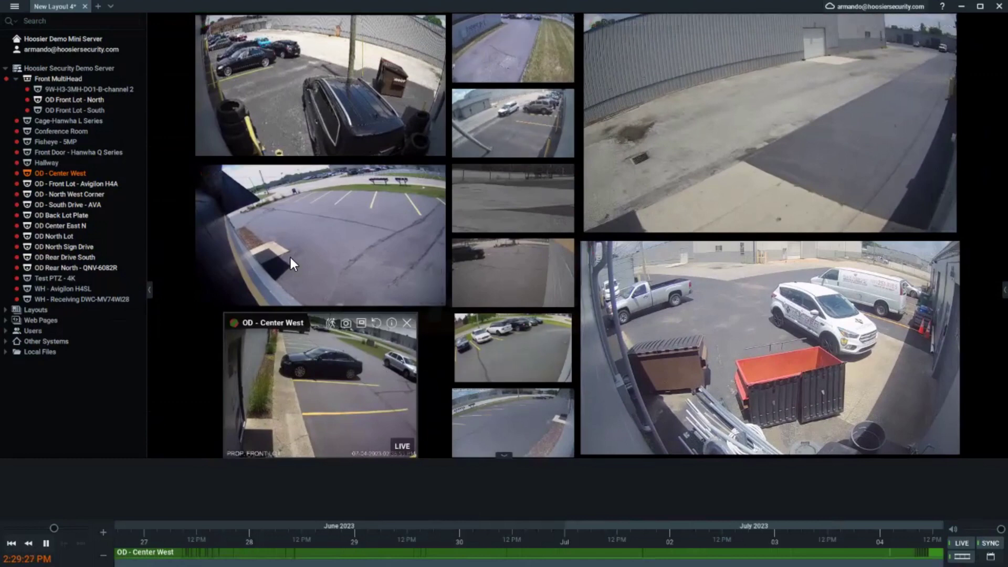
pyautogui.rightClick(208, 367)
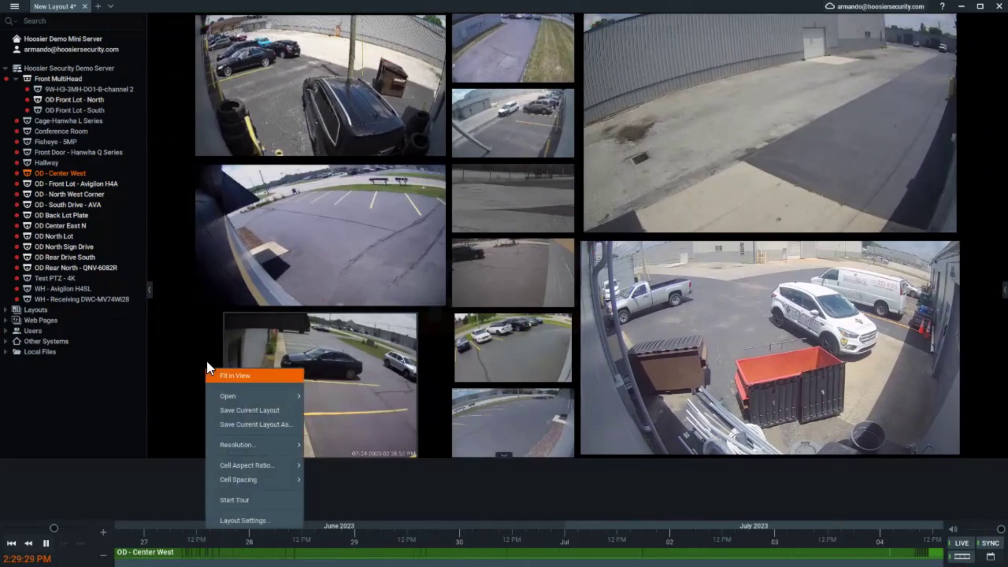
# Save the current layout under the name 'Exterior - Guard View - Weekends'.
pyautogui.press('Down')
pyautogui.press('Down')
pyautogui.press('Down')
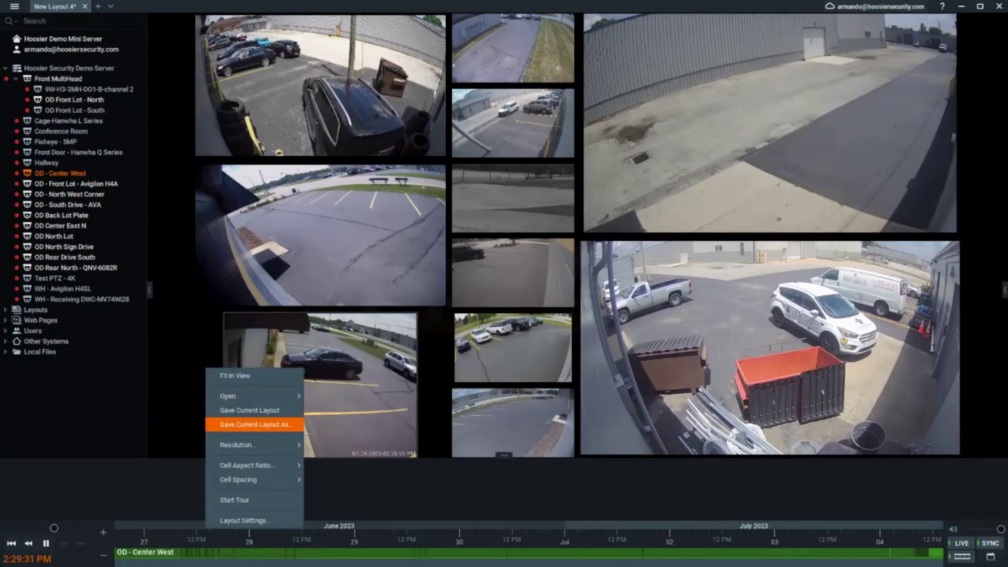
pyautogui.press('Return')
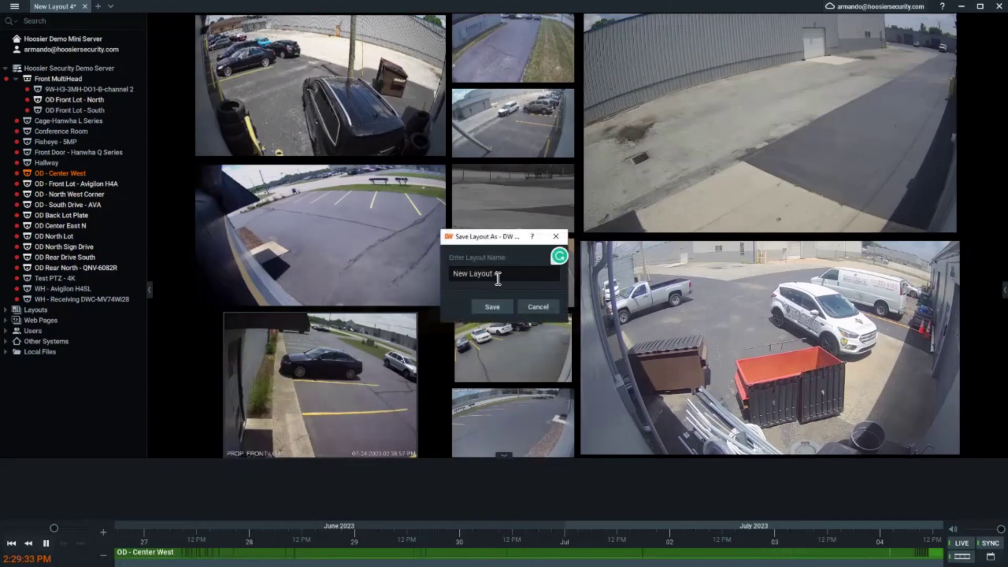
pyautogui.moveTo(498, 274); pyautogui.dragTo(427, 276)
pyautogui.write('Ex')
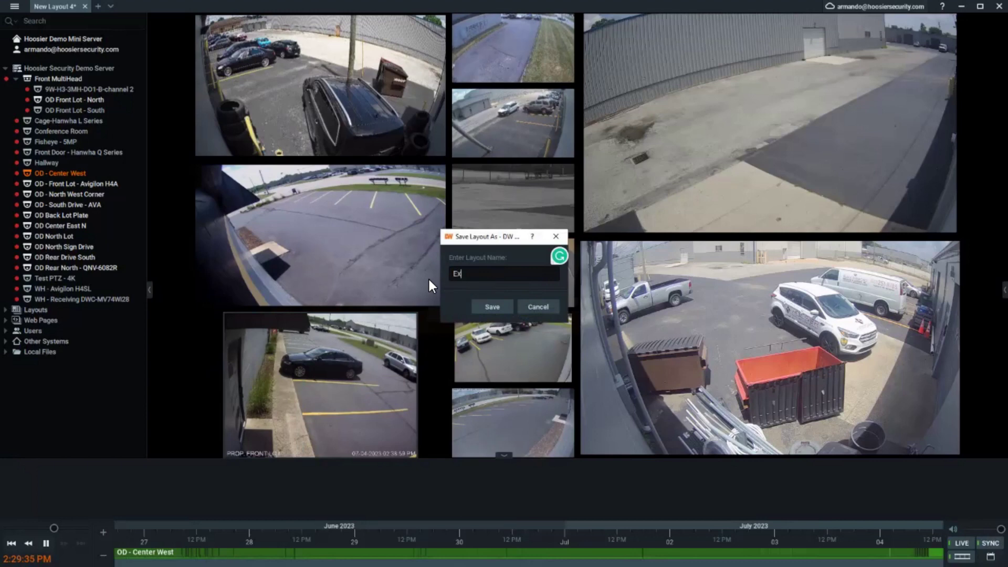
pyautogui.write('terior - G')
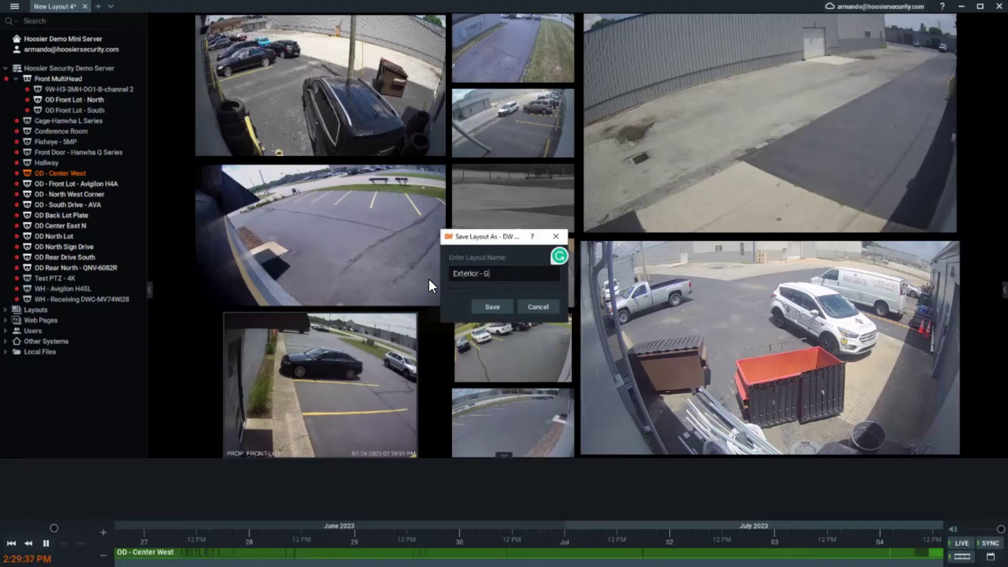
pyautogui.write('uard View')
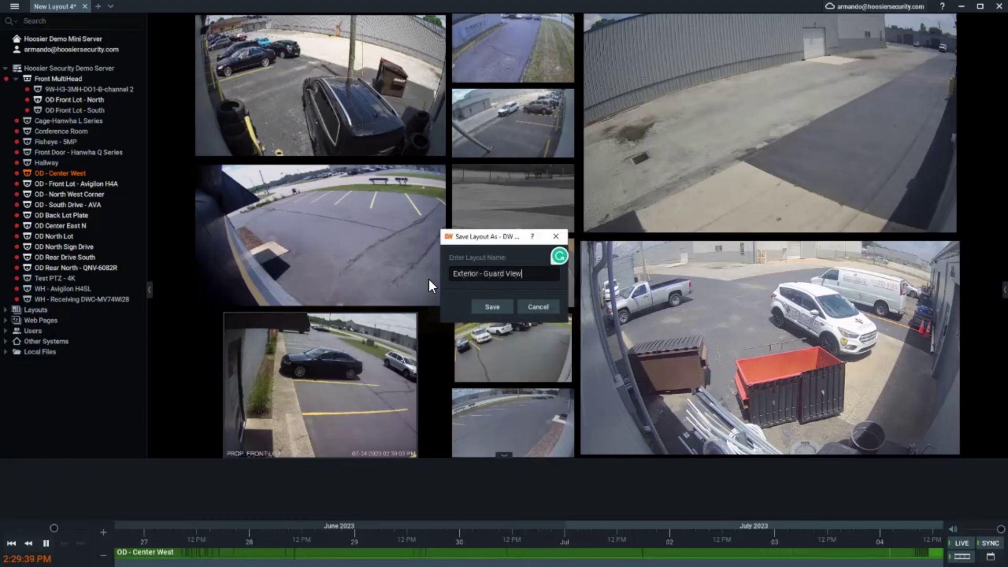
pyautogui.write(' - Weekends')
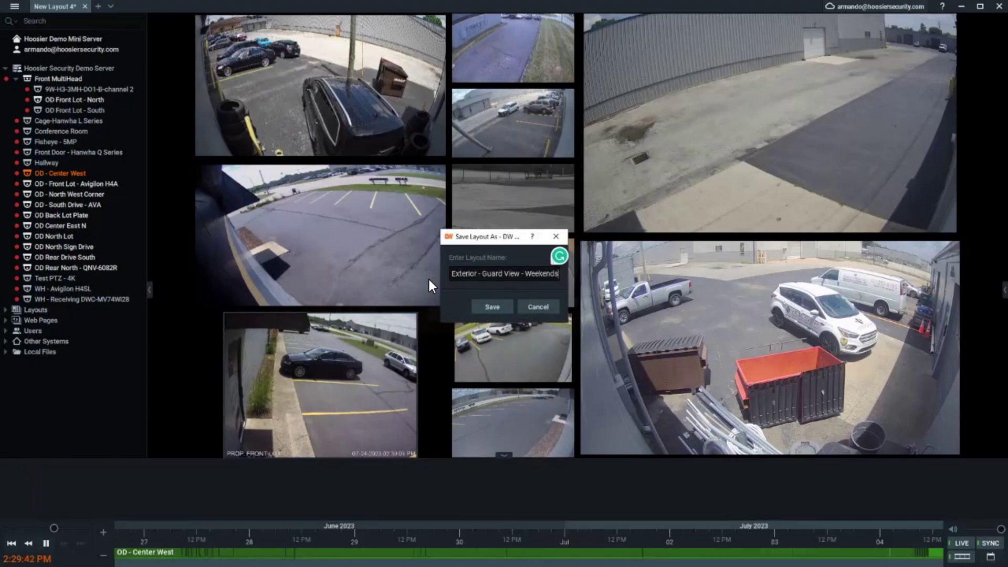
pyautogui.click(495, 310)
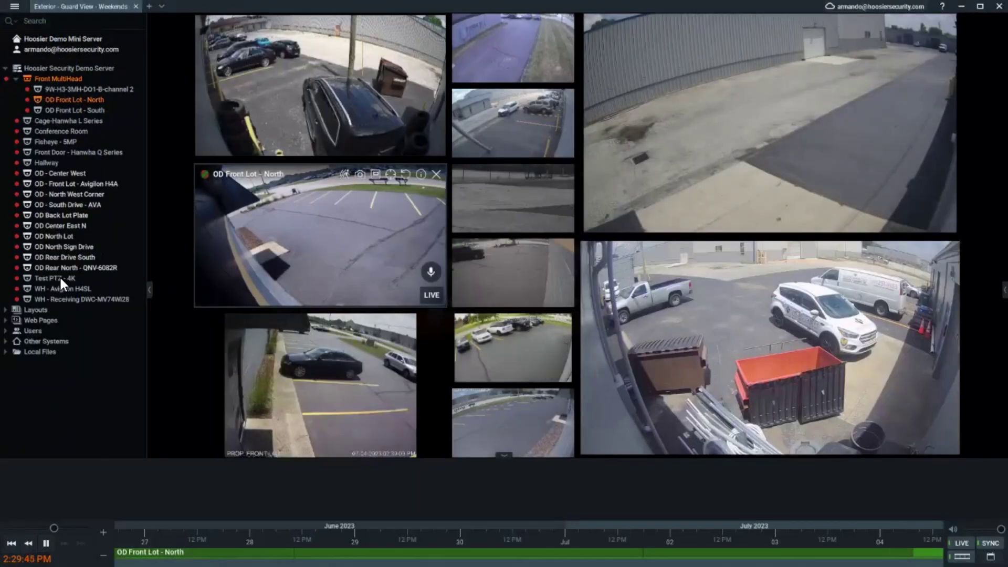
pyautogui.click(6, 309)
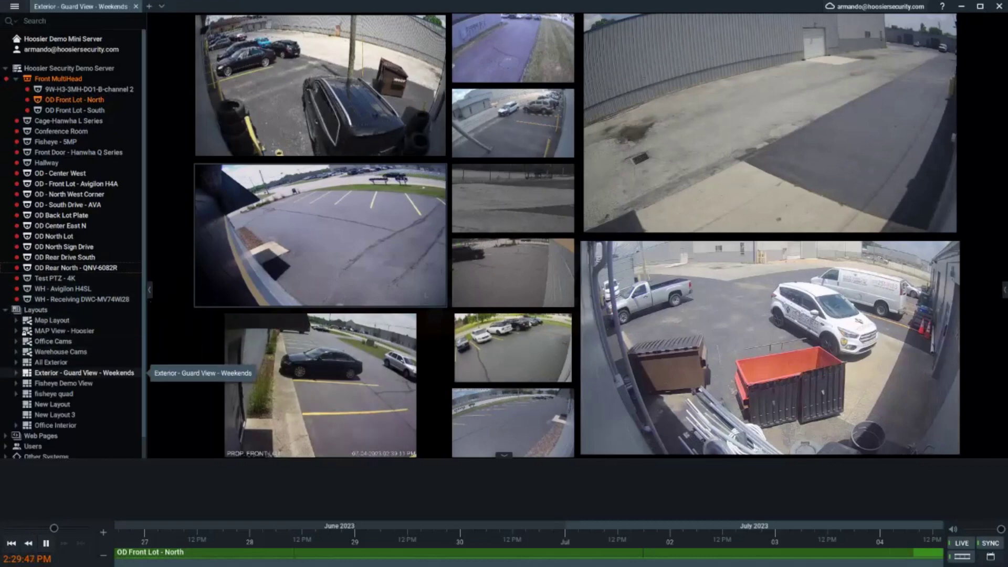
# Tick Locked in the Exterior - Guard View - Weekends layout settings.
pyautogui.rightClick(63, 370)
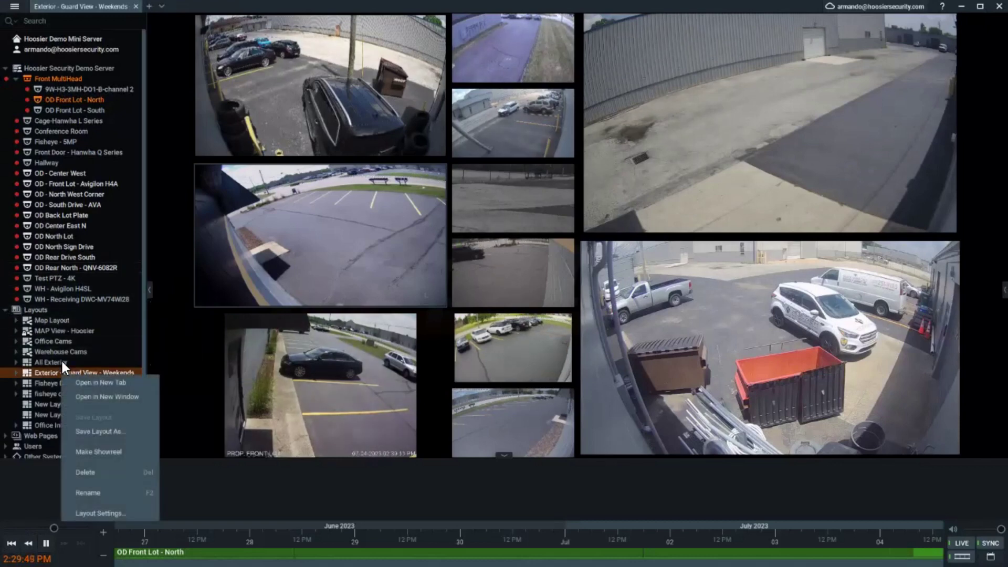
pyautogui.click(99, 513)
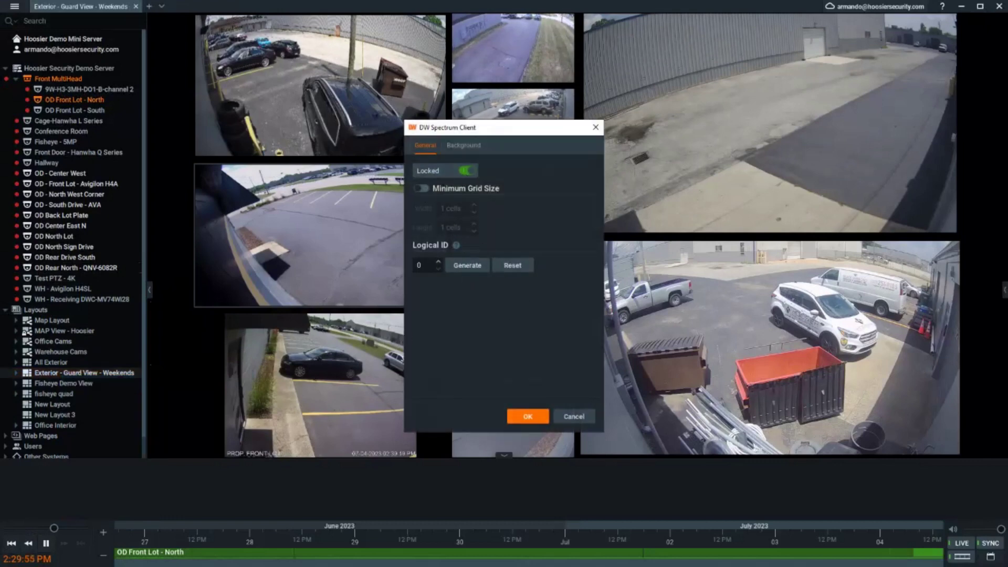
pyautogui.click(528, 416)
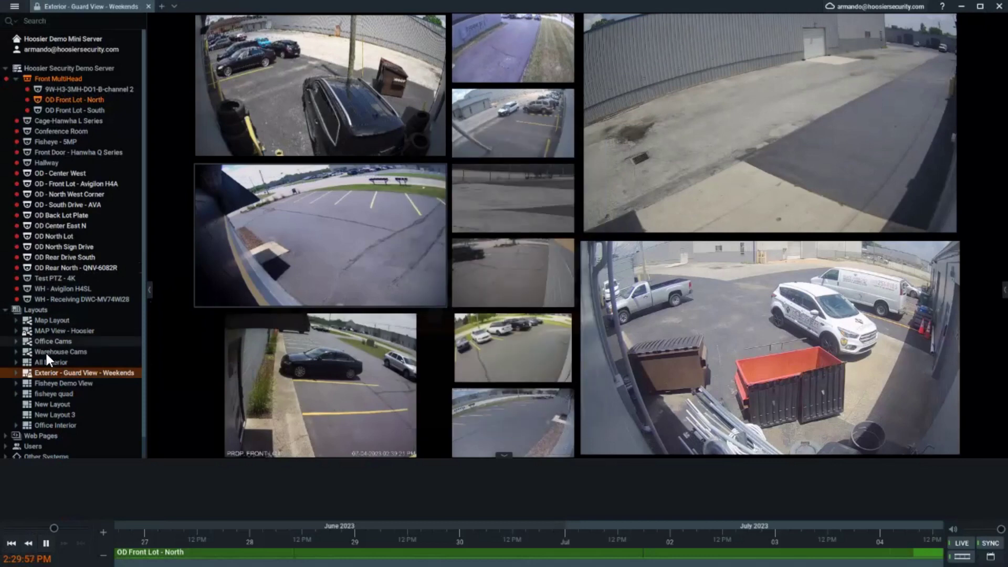
# Expand the Users node in the resource tree to show the user accounts.
pyautogui.scroll(-1, 58, 343)
pyautogui.click(6, 424)
pyautogui.scroll(-3, 75, 358)
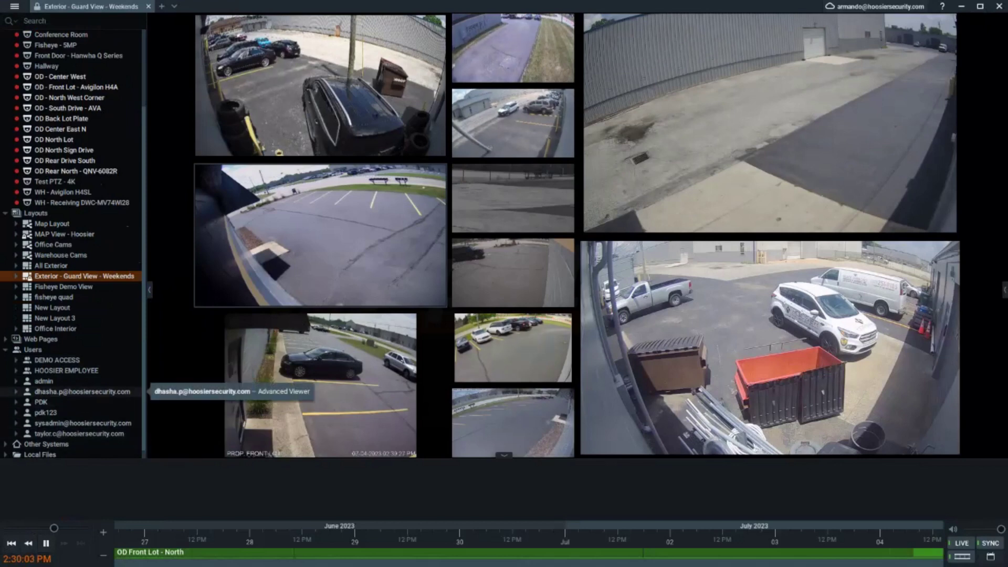
# Change the user account's role from Advanced Viewer to HOOSIER EMPLOYEE in User Settings.
pyautogui.click(82, 392)
pyautogui.click(16, 391)
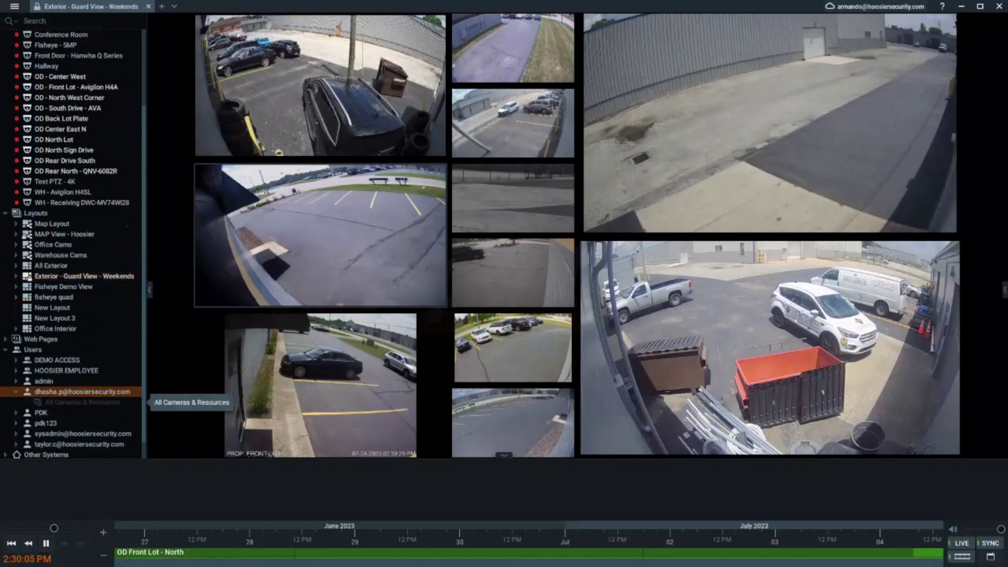
pyautogui.rightClick(63, 392)
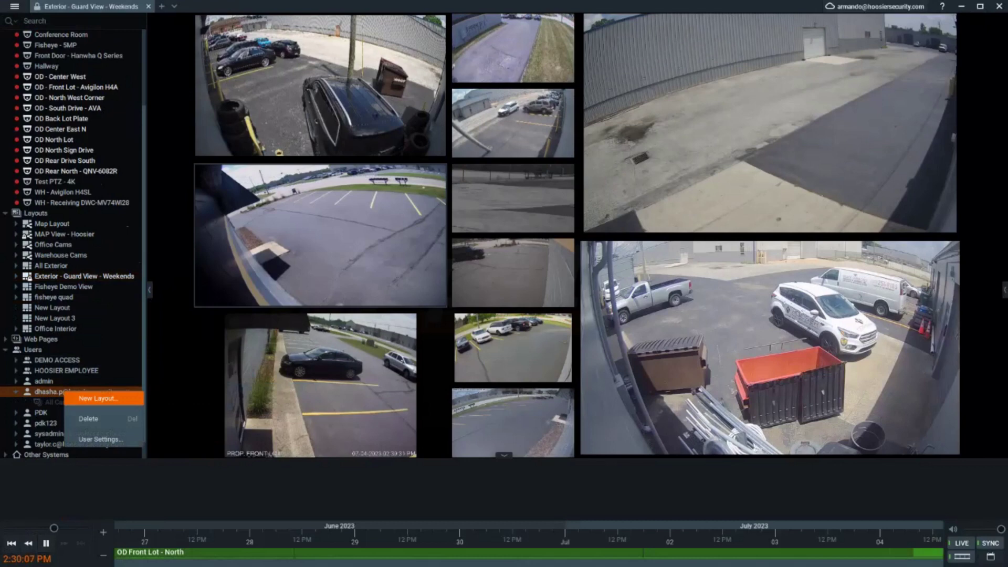
pyautogui.click(100, 439)
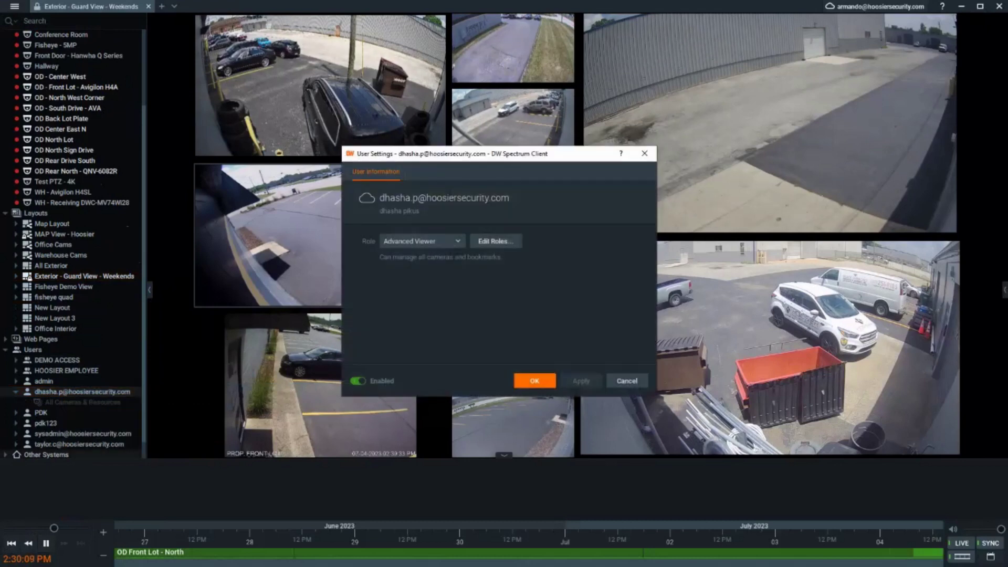
pyautogui.click(461, 244)
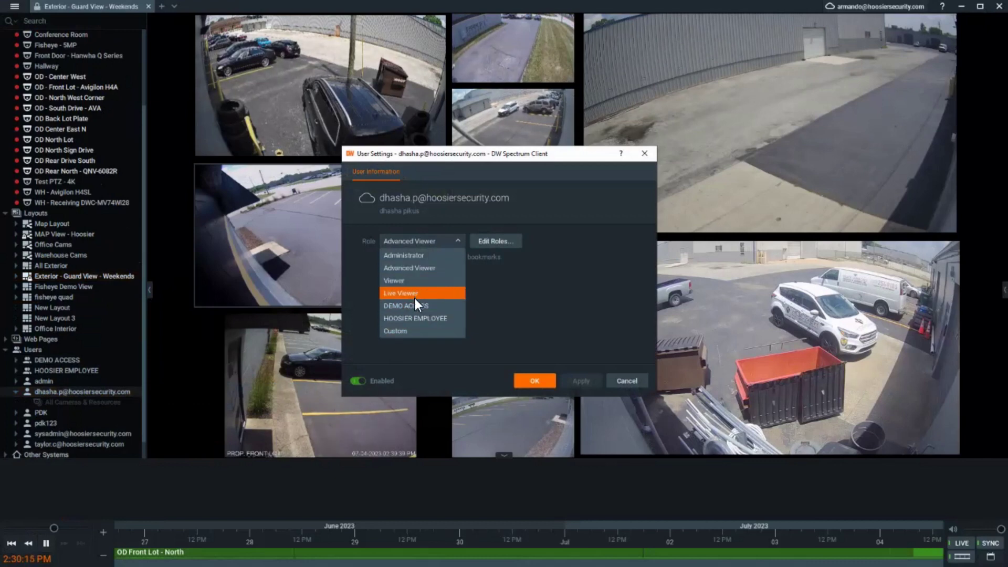
pyautogui.click(421, 319)
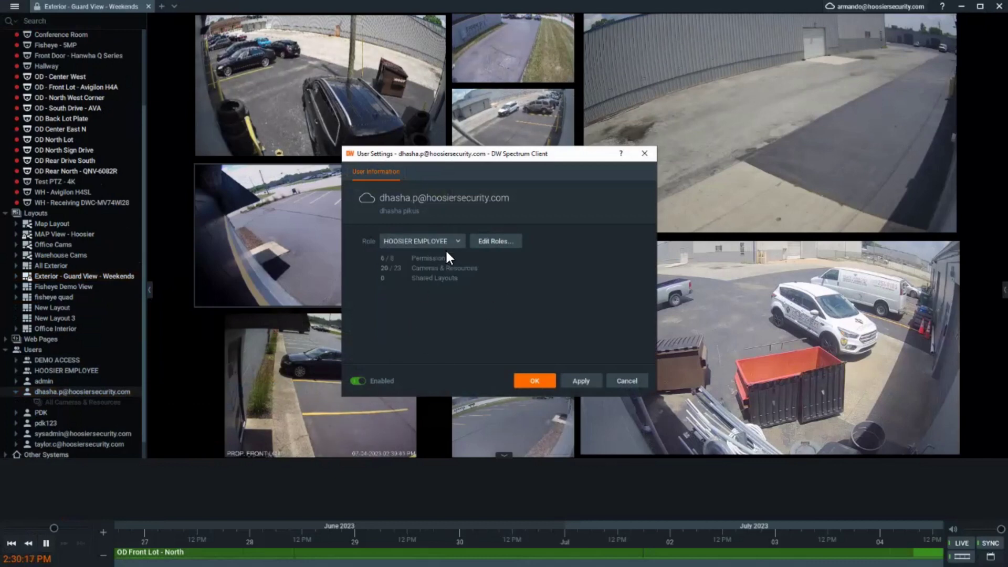
pyautogui.click(534, 381)
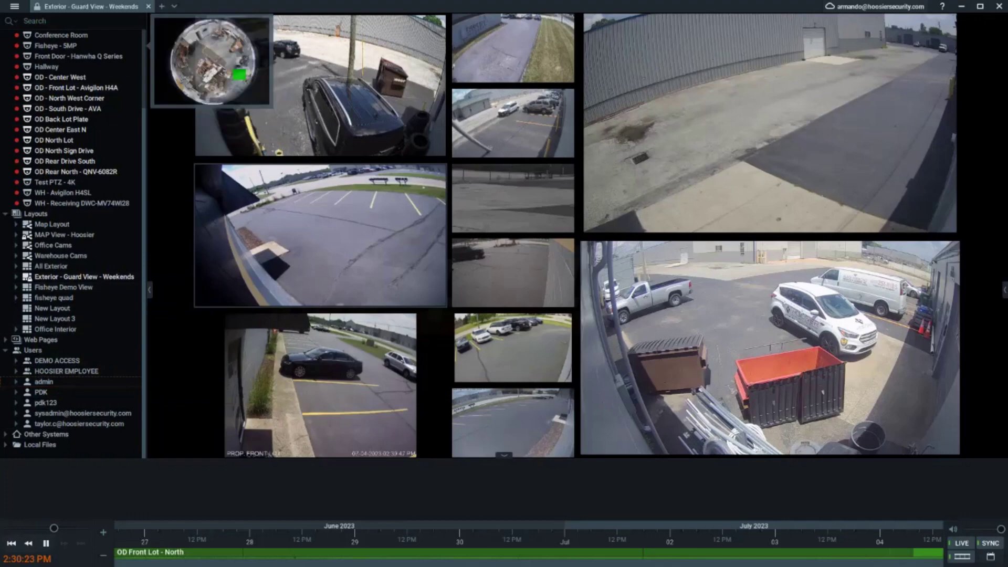
# Glance at the user accounts overview, then bring up the User Roles editor.
pyautogui.rightClick(36, 350)
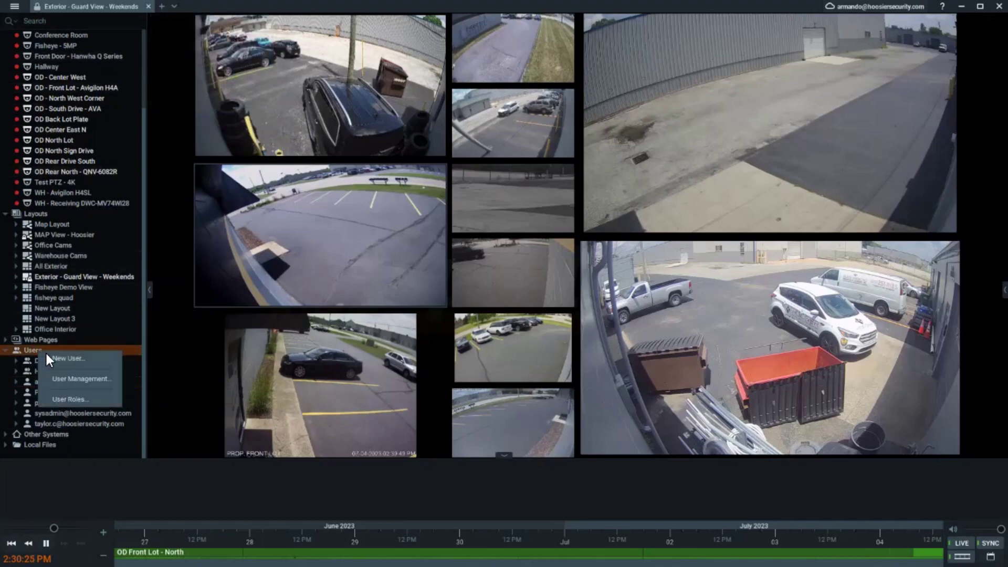
pyautogui.click(82, 379)
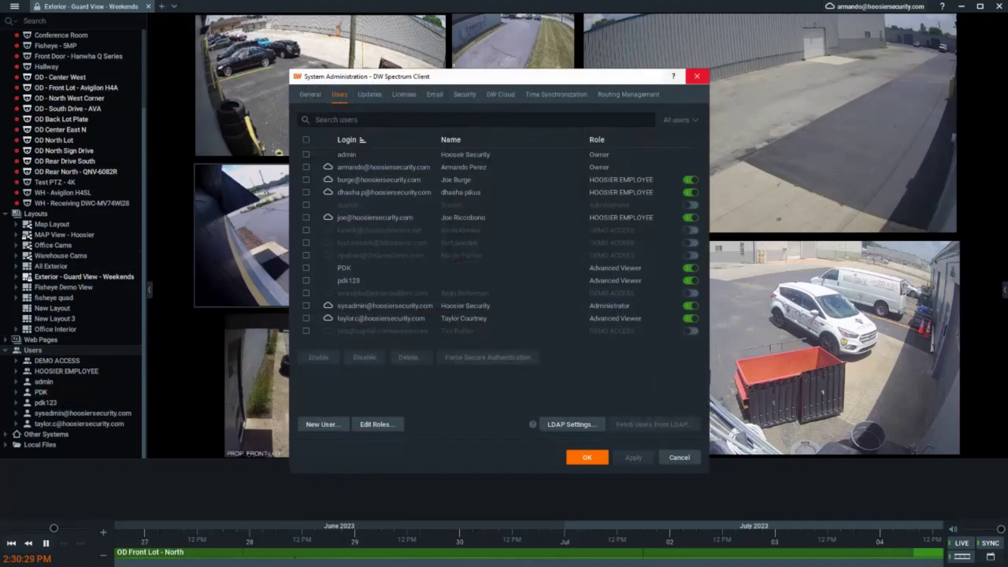
pyautogui.click(697, 76)
pyautogui.rightClick(39, 351)
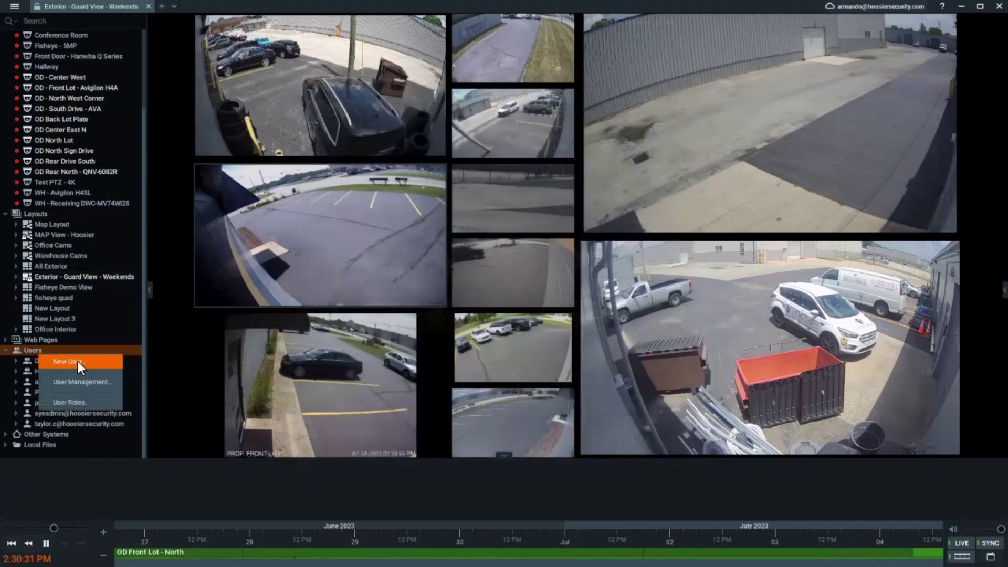
pyautogui.click(78, 403)
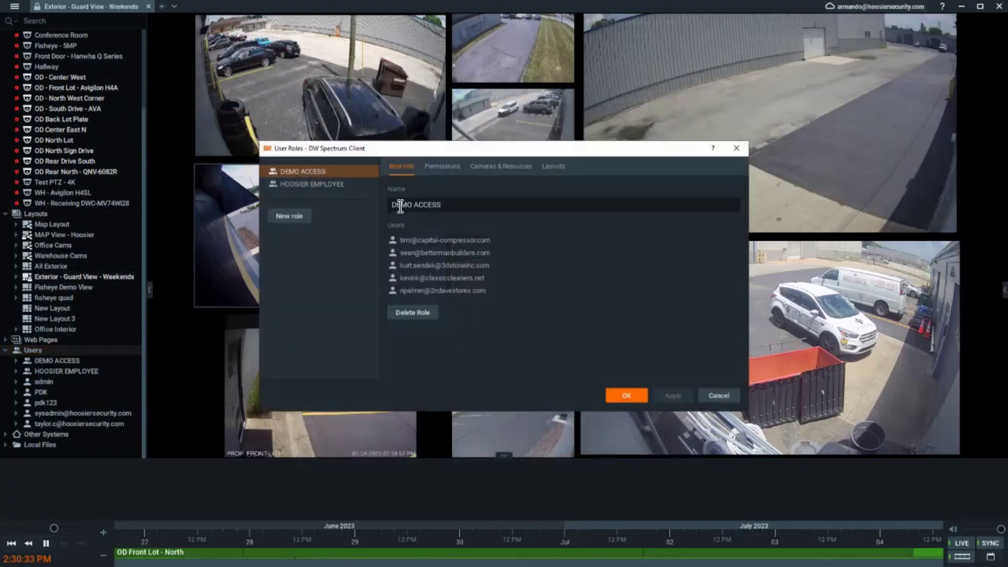
# Give the HOOSIER EMPLOYEE role access to the Exterior - Guard View - Weekends layout.
pyautogui.click(326, 185)
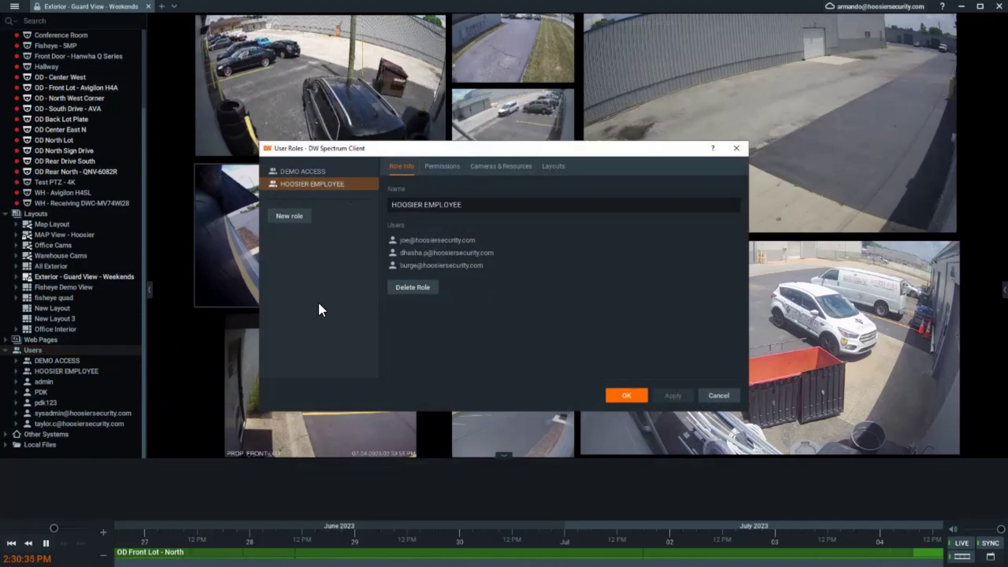
pyautogui.click(442, 167)
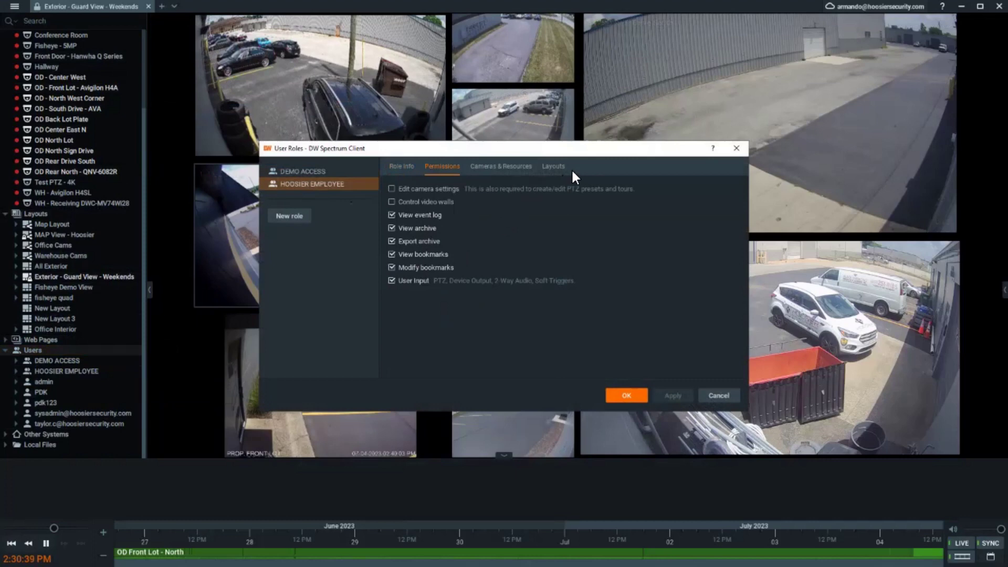
pyautogui.click(557, 167)
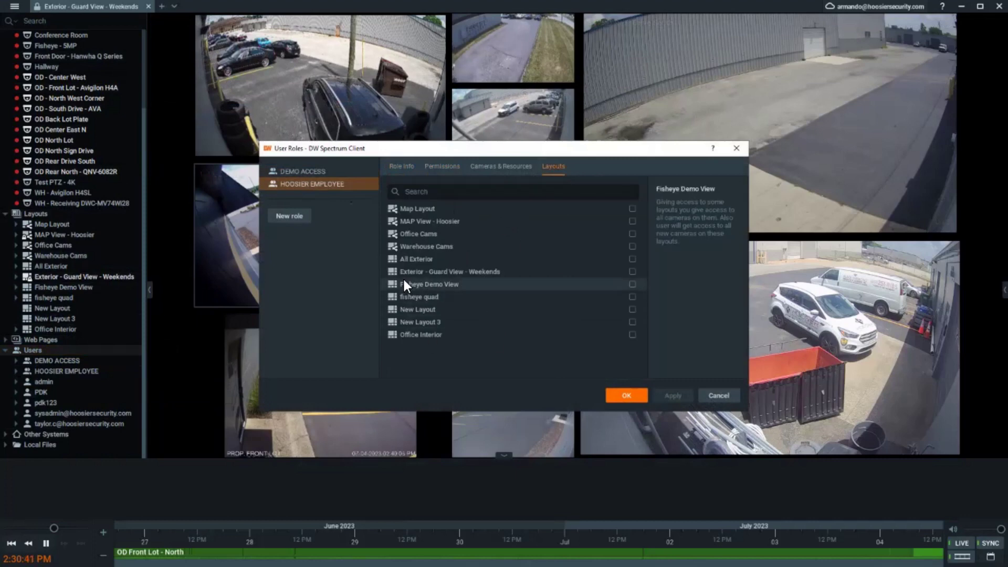
pyautogui.click(631, 271)
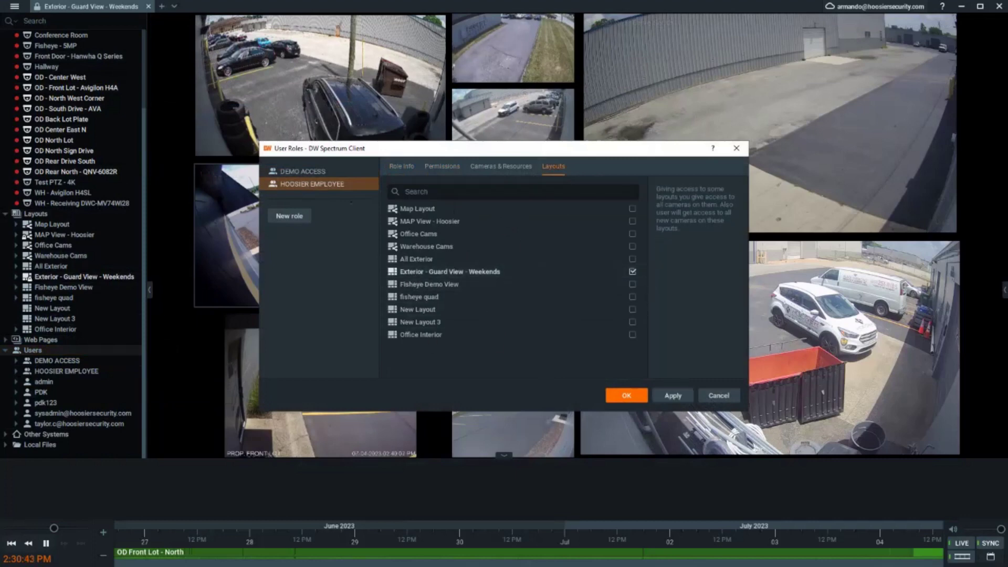
pyautogui.click(673, 395)
pyautogui.click(627, 395)
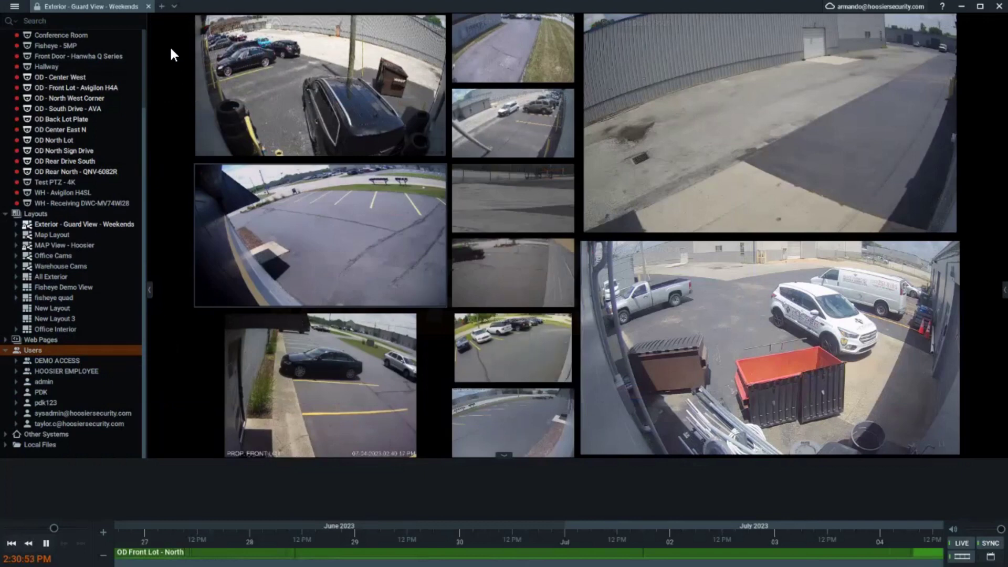
# Close the layout tab and reopen Exterior - Guard View - Weekends, zooming into the timeline.
pyautogui.click(149, 6)
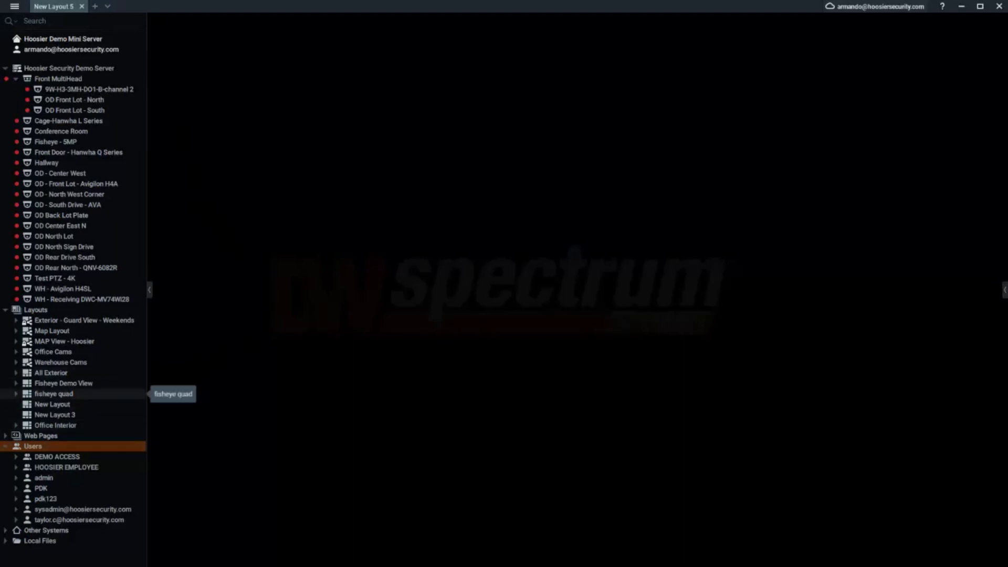
pyautogui.doubleClick(86, 319)
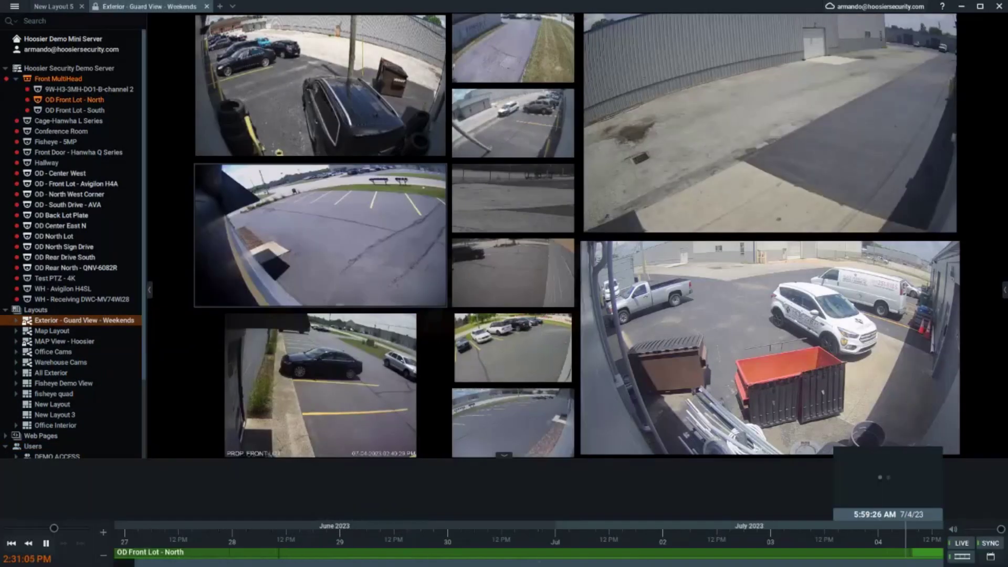
pyautogui.scroll(5, 860, 540)
pyautogui.scroll(1, 860, 540)
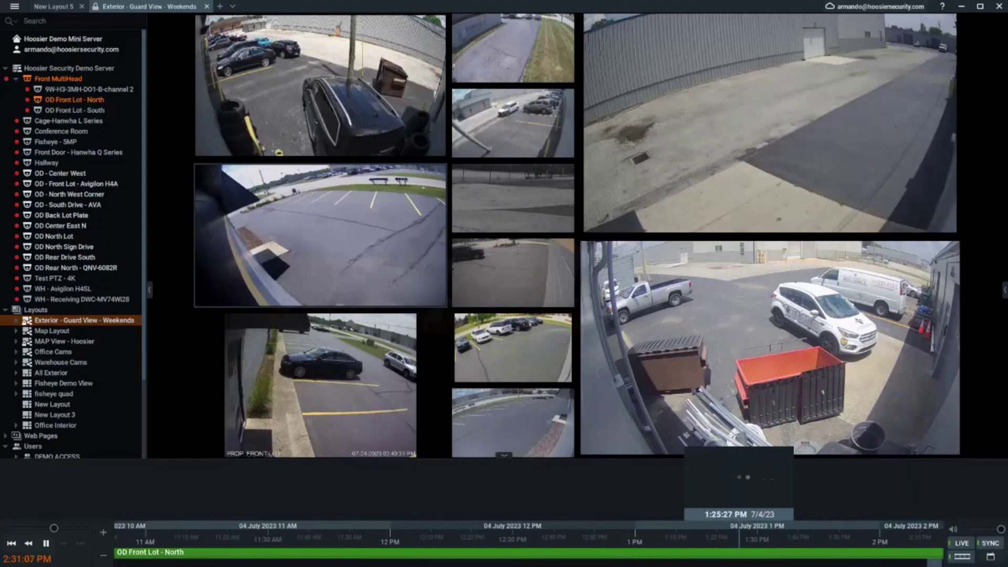
# Review footage at 11:59:59 AM and 12:30:14 PM, then switch back to LIVE.
pyautogui.click(384, 540)
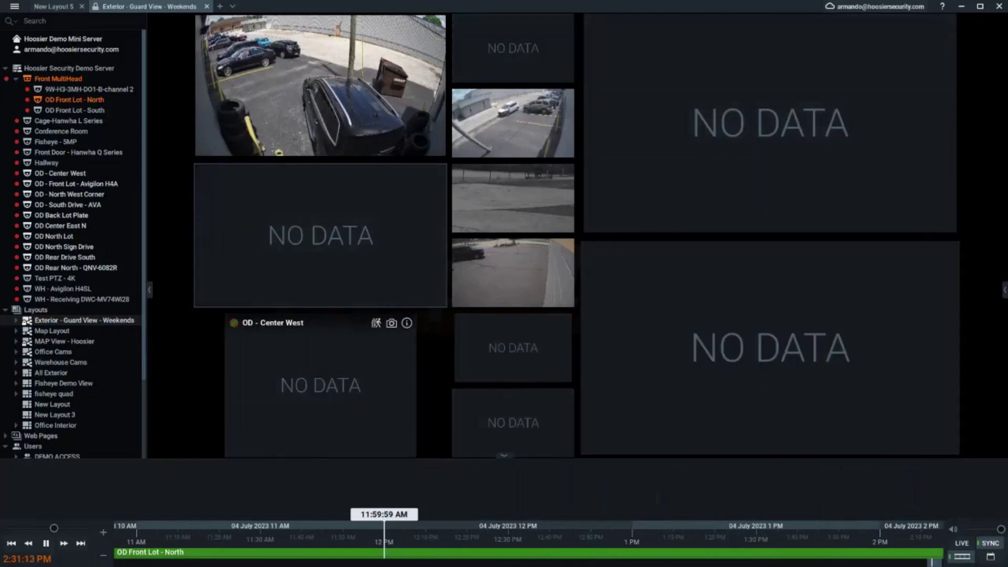
pyautogui.click(509, 540)
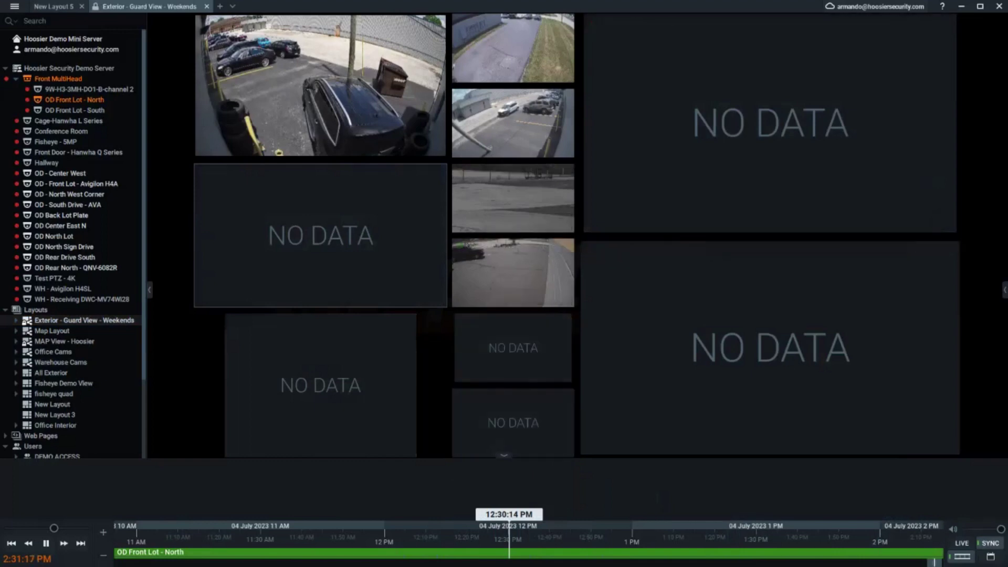
pyautogui.scroll(-5, 514, 540)
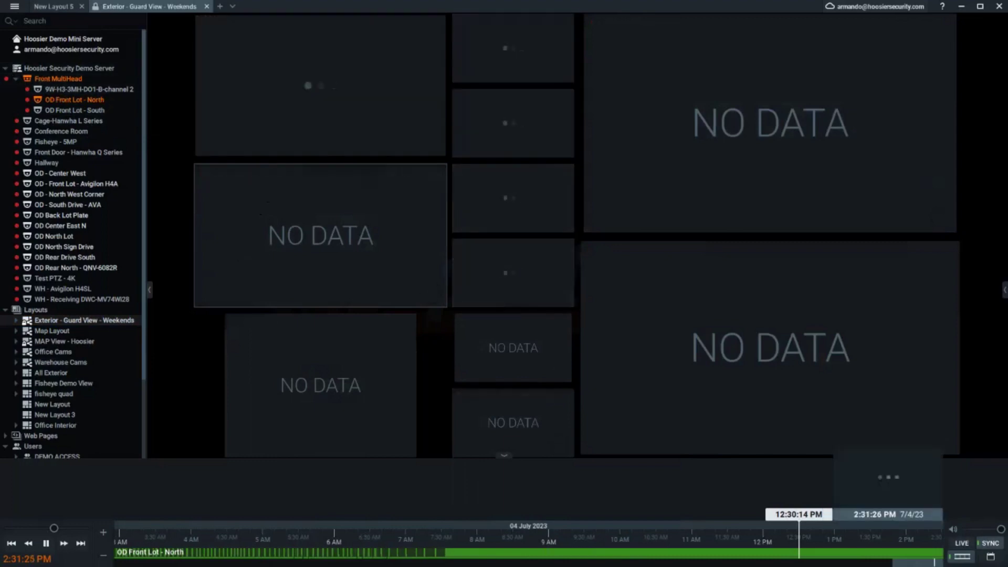
pyautogui.click(961, 543)
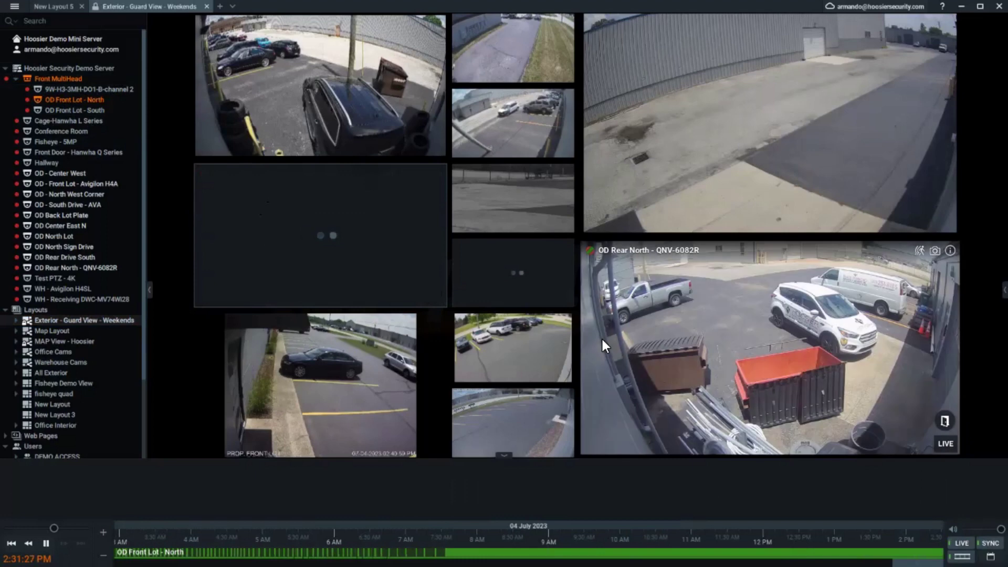